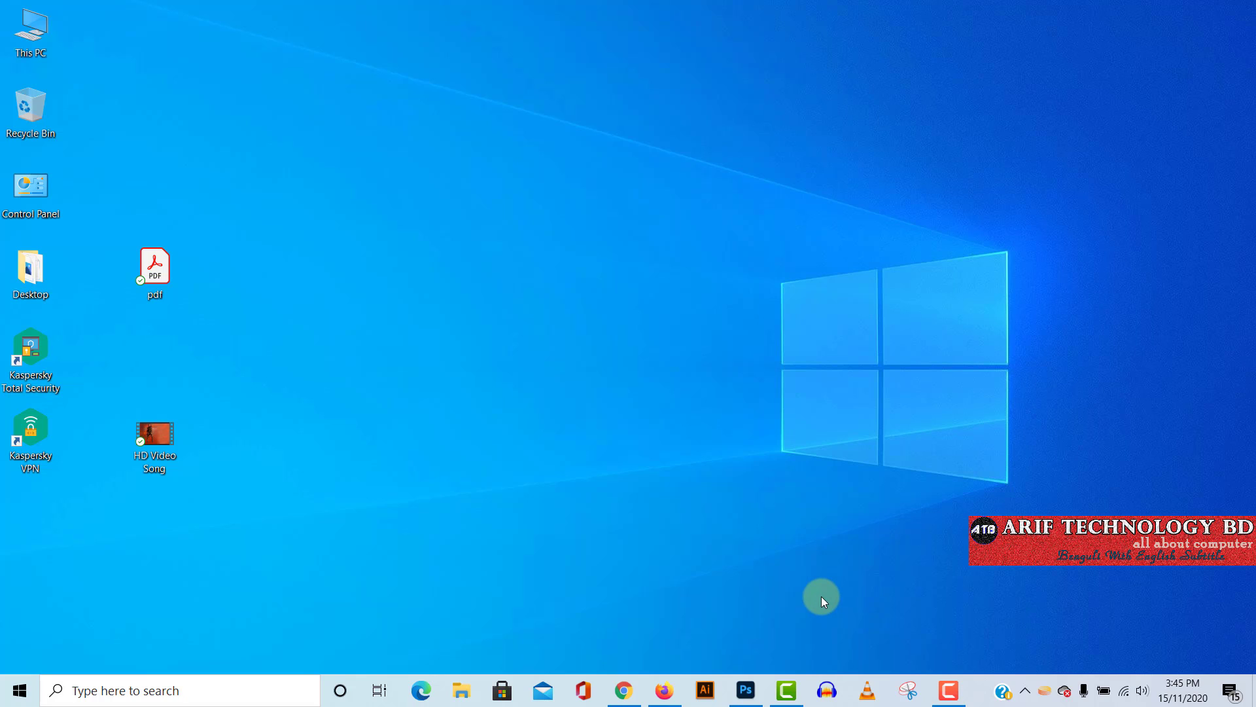
Switch to Firefox, search Google for wetransfer, open the WeTransfer site and decline the account offer
left_click(664, 692)
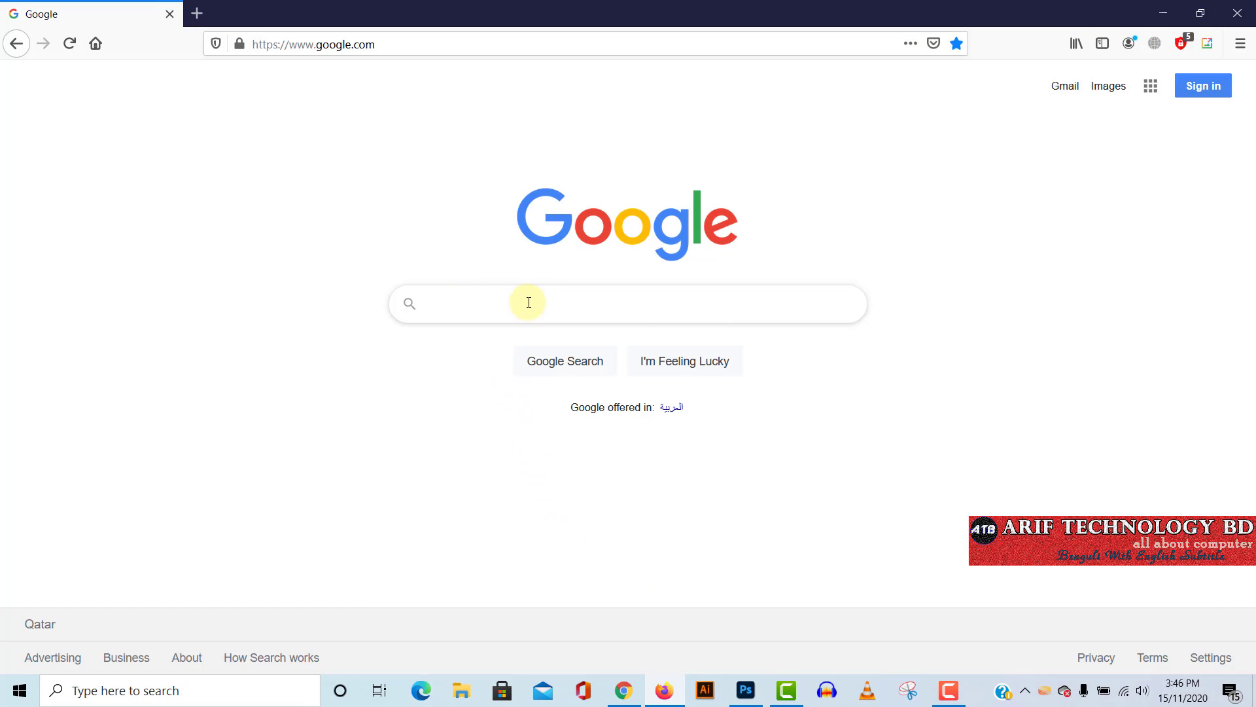
type("wet")
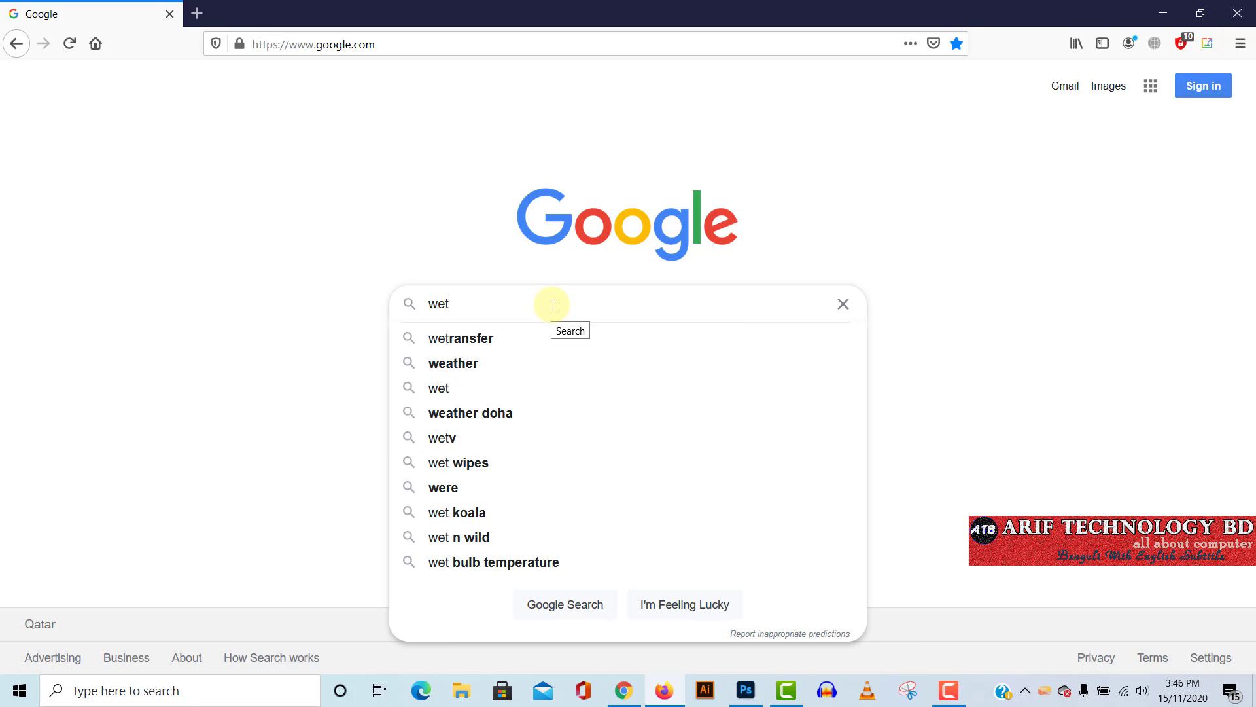
left_click(462, 341)
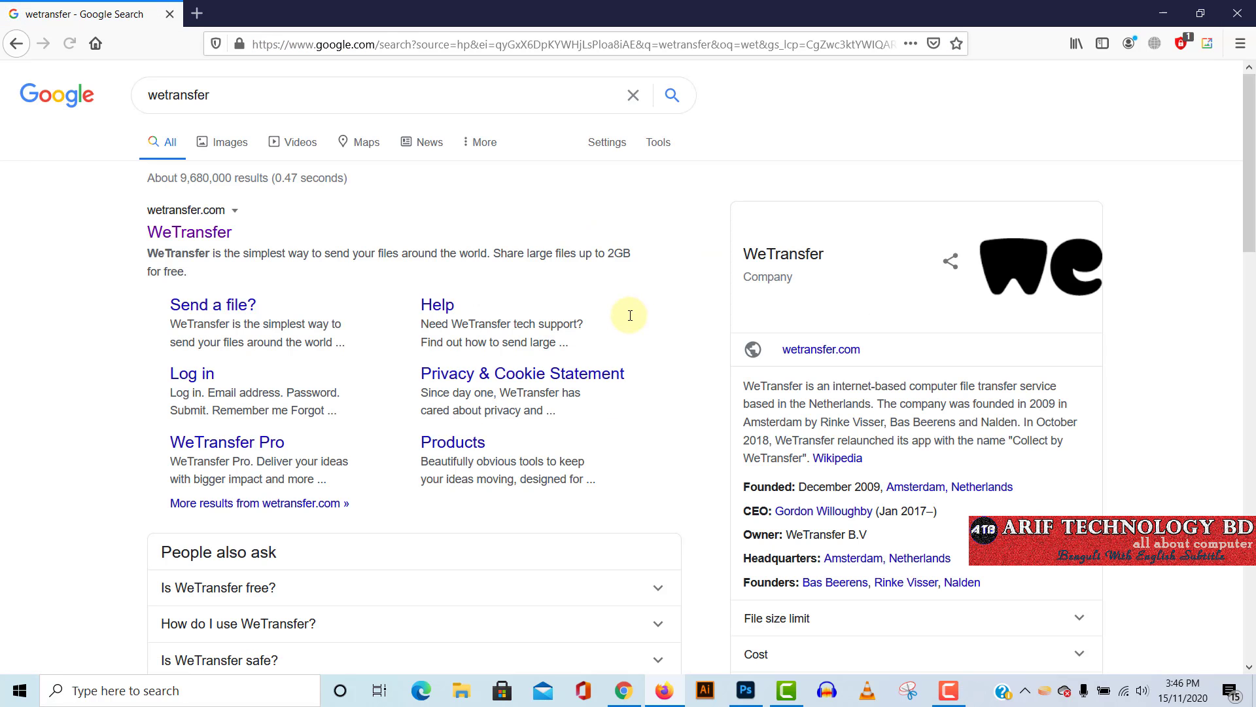
left_click(188, 234)
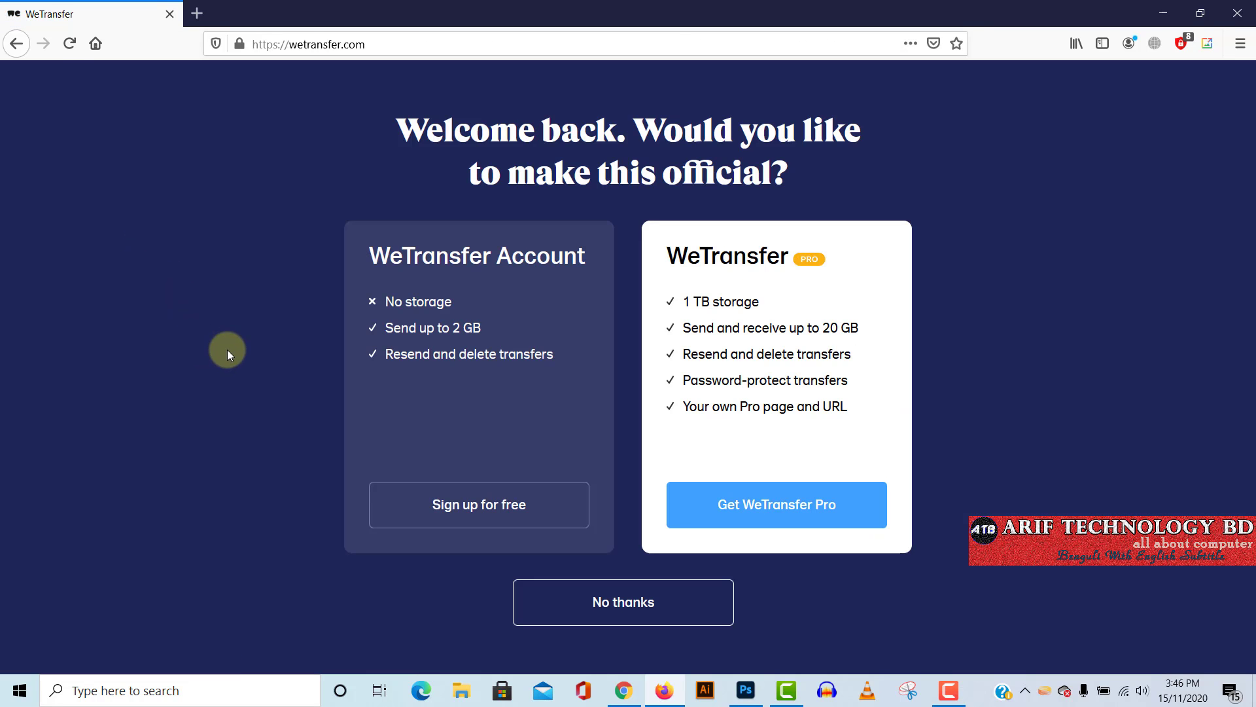
left_click(635, 601)
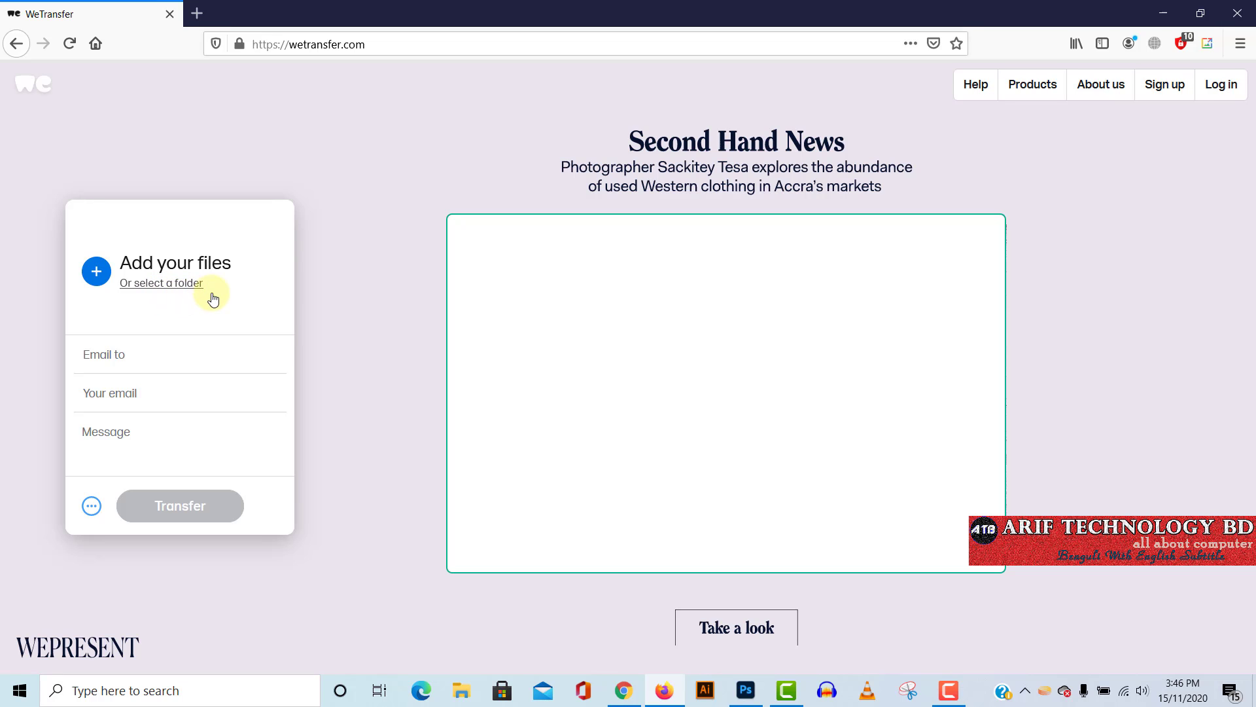
left_click(183, 289)
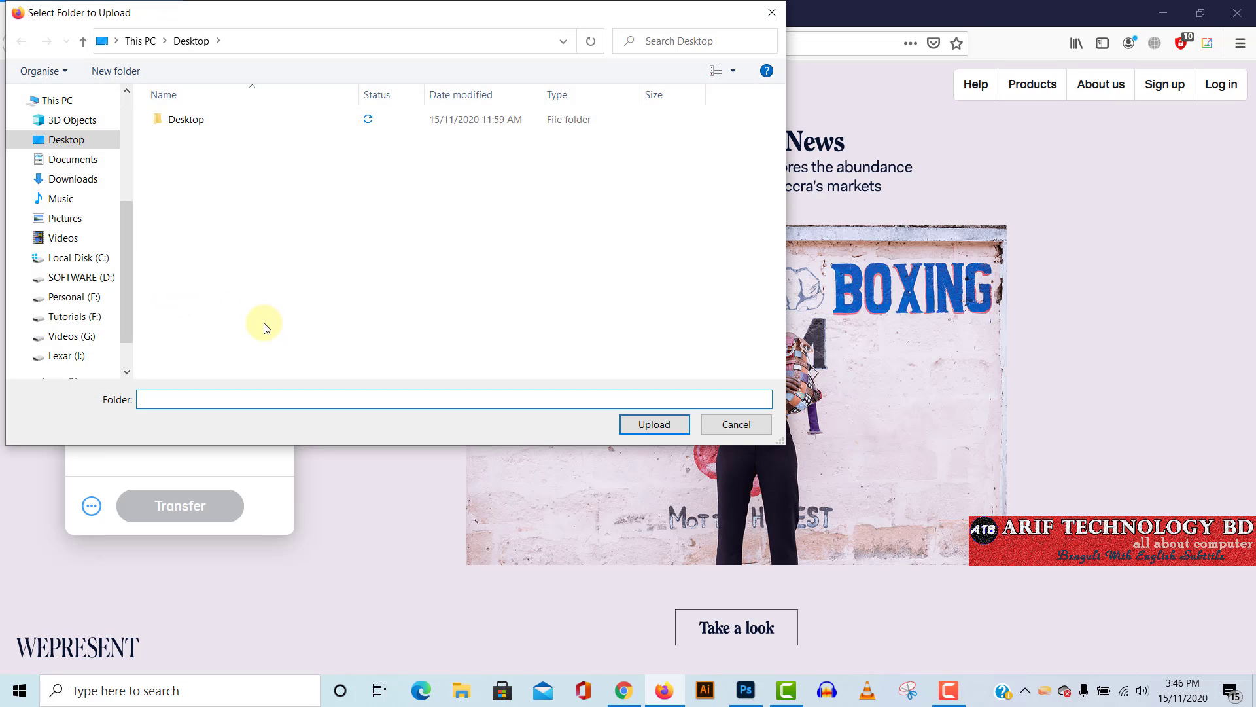
left_click(74, 143)
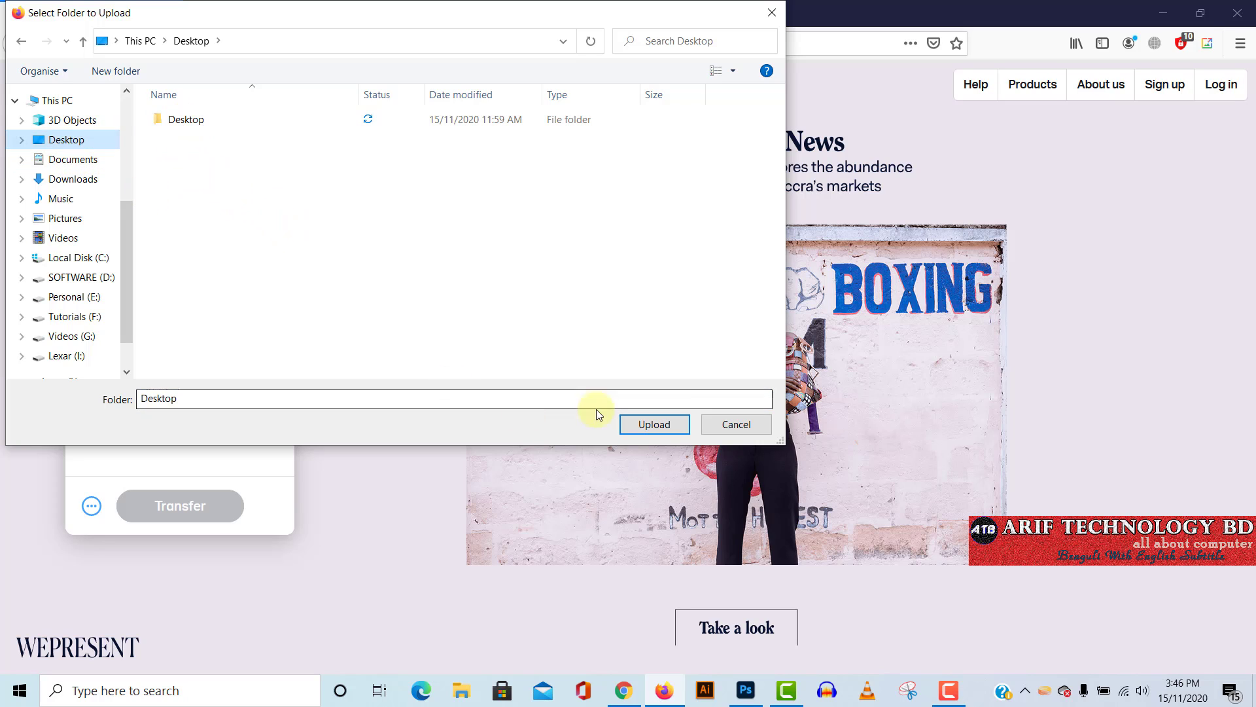
left_click(742, 424)
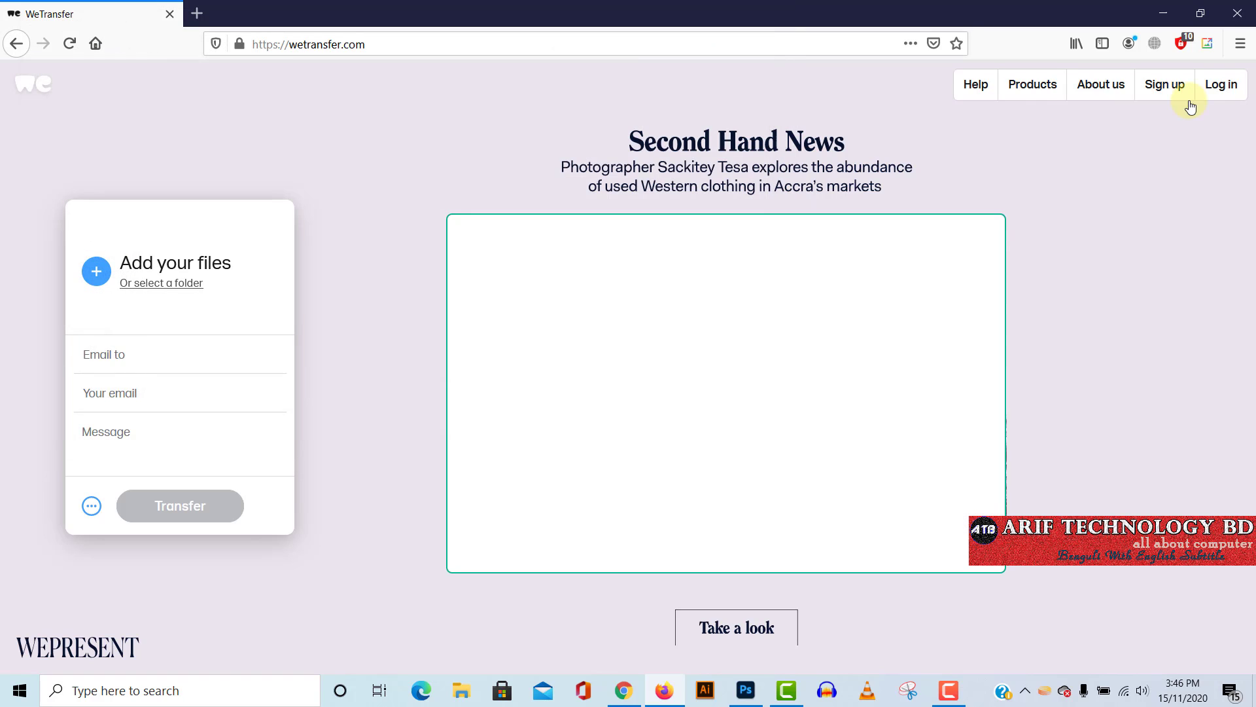
Minimize the browser and create a new folder named wet on the desktop
left_click(1164, 14)
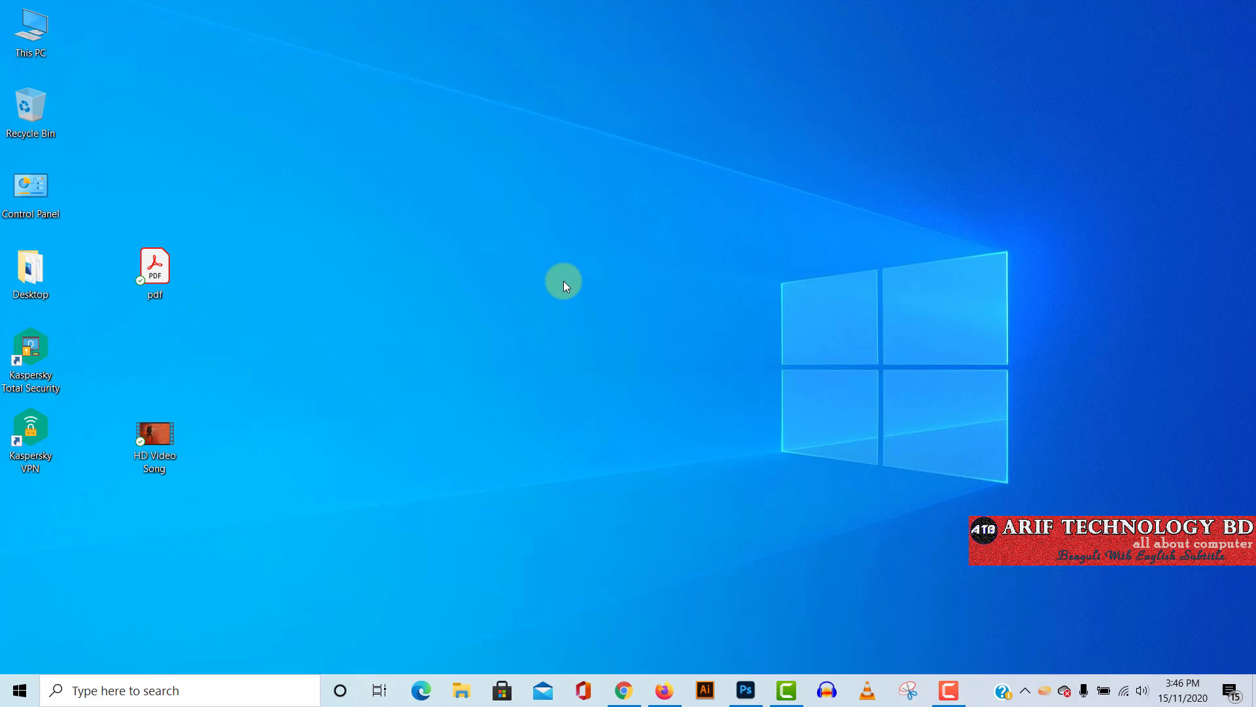
right_click(265, 376)
mouse_move(396, 617)
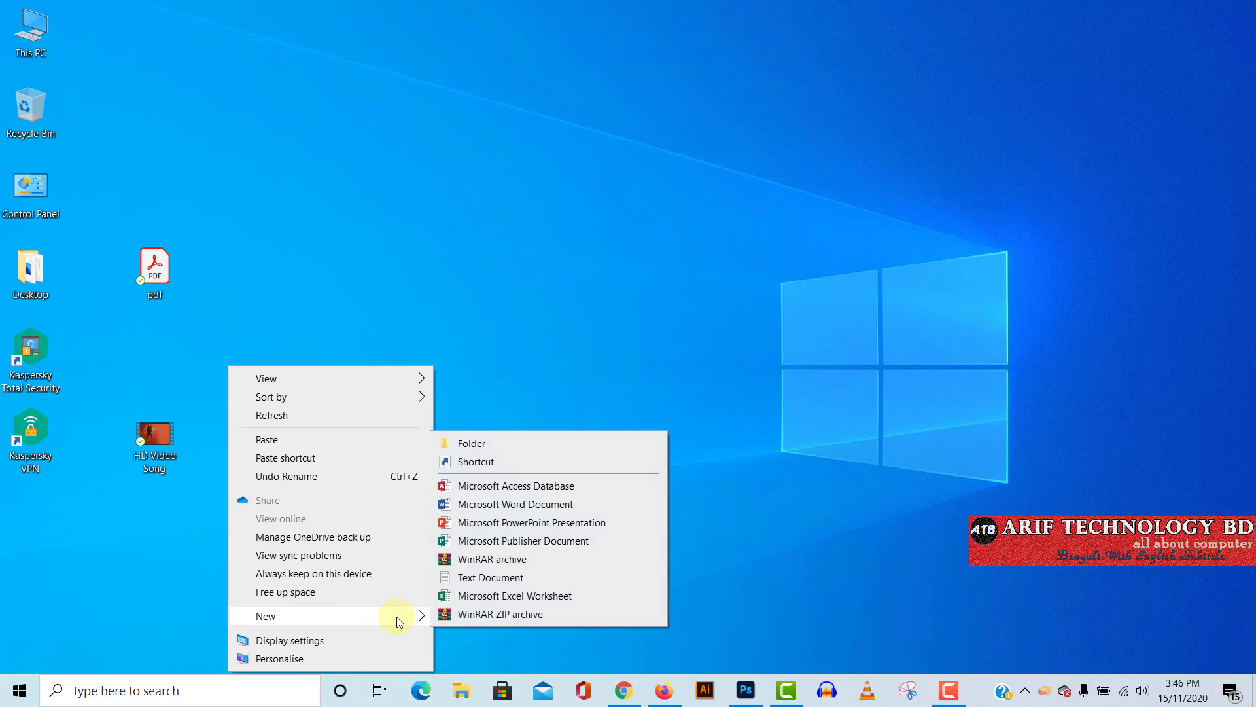
left_click(509, 444)
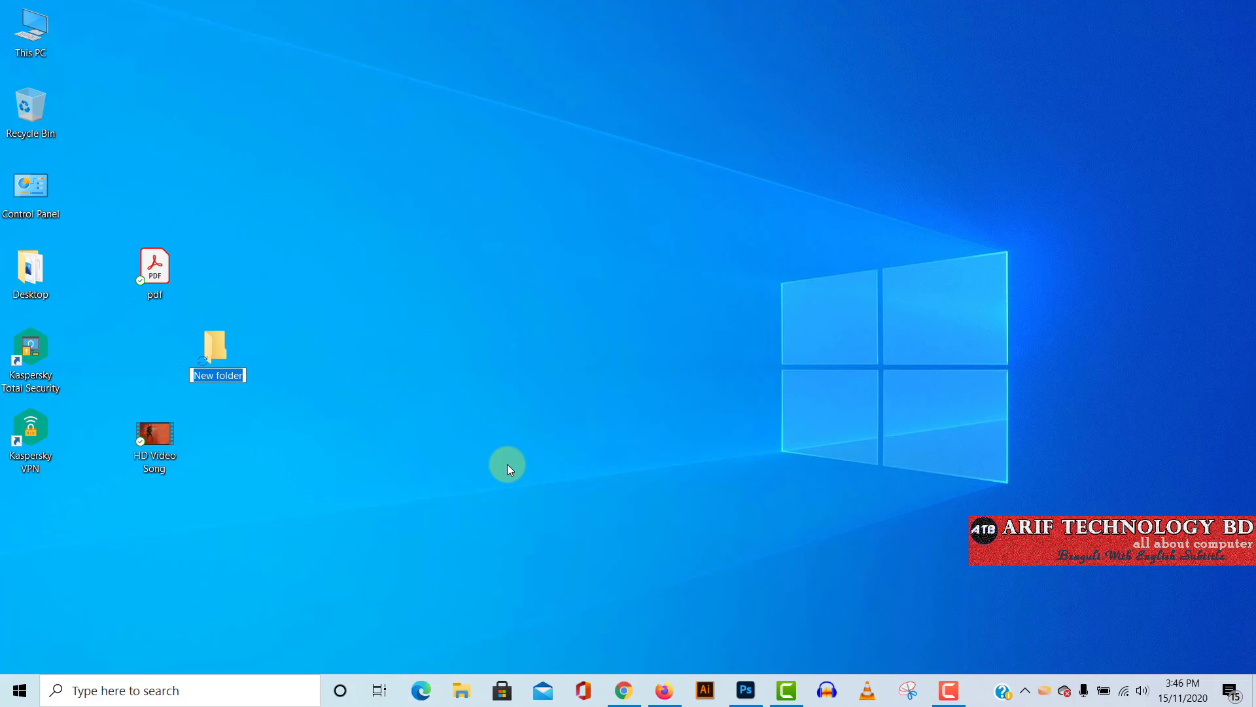
type("wet")
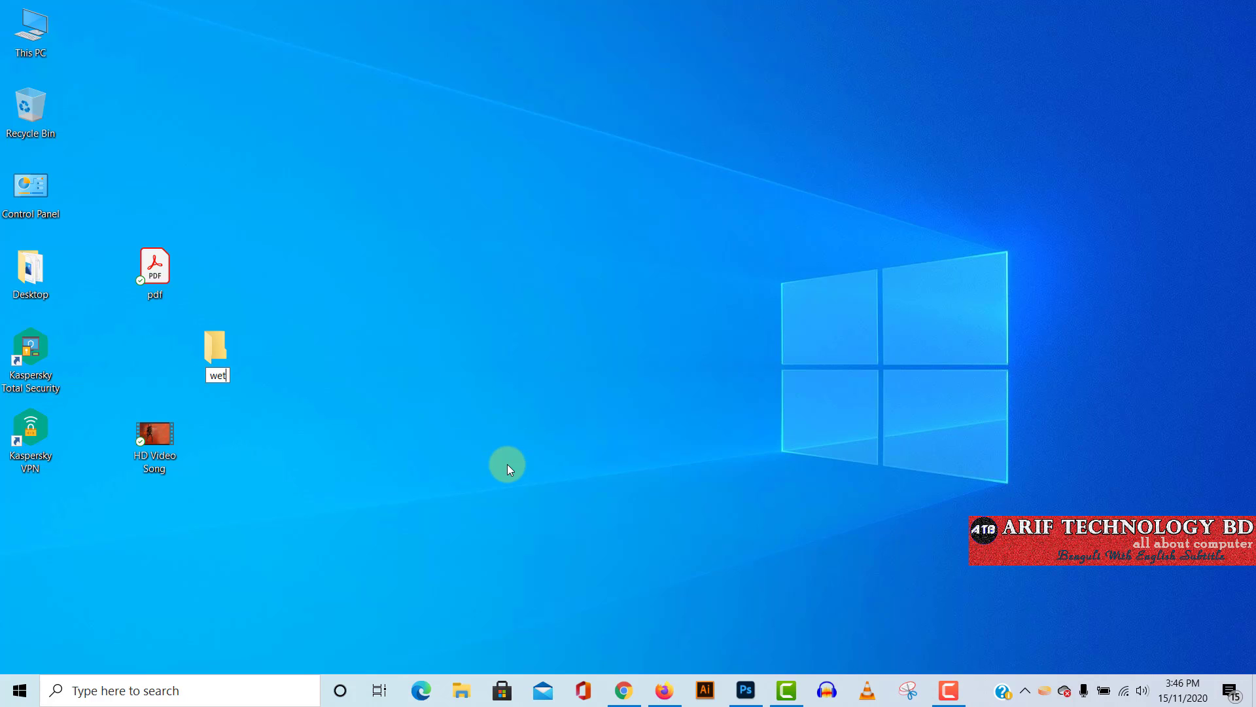
key("Return")
Move the HD Video Song file into the wet folder, then open the folder briefly and close it
left_click_drag(171, 454, 34, 529)
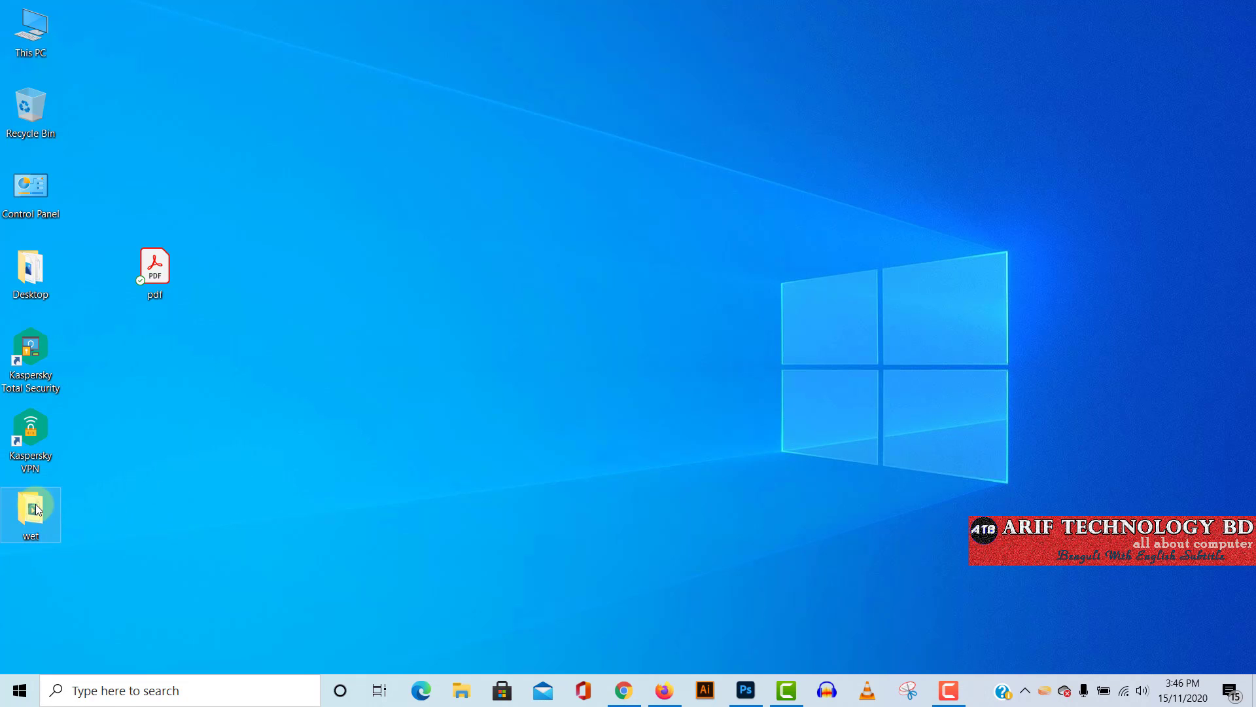
key("Return")
left_click(1240, 8)
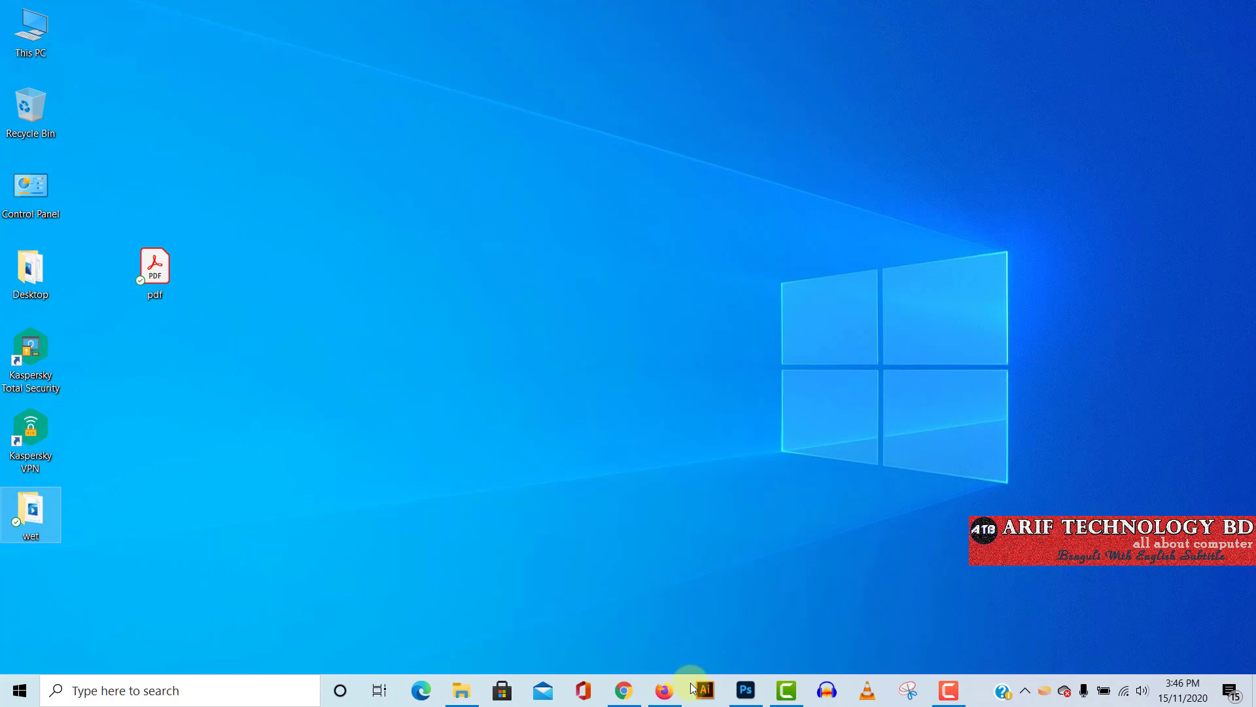
Return to WeTransfer in Firefox and add the wet folder from the desktop to the transfer
left_click(664, 690)
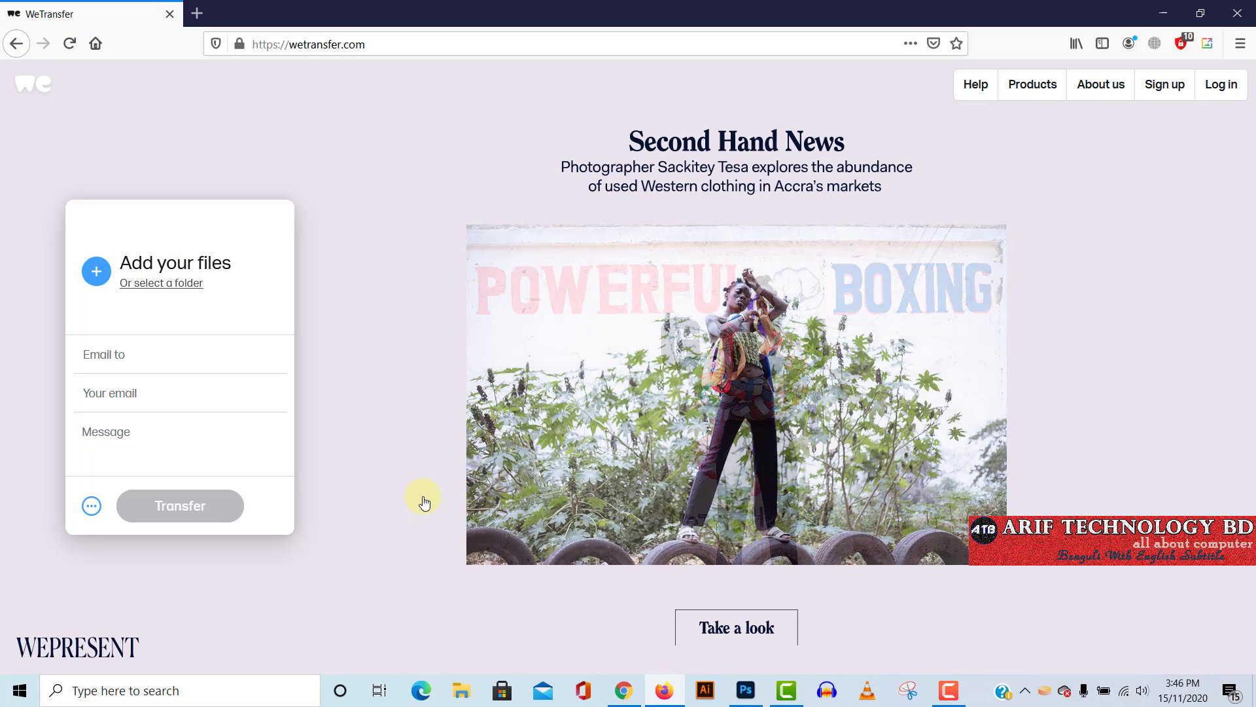
left_click(193, 285)
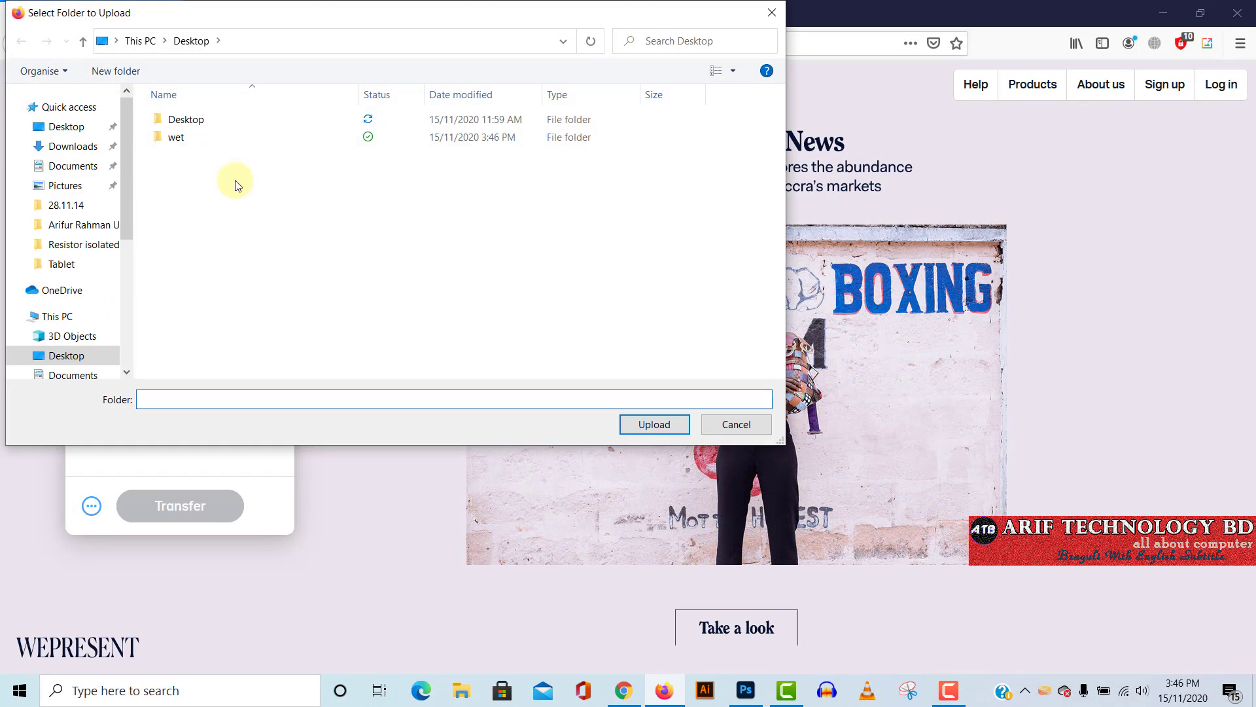
left_click(178, 138)
left_click(648, 425)
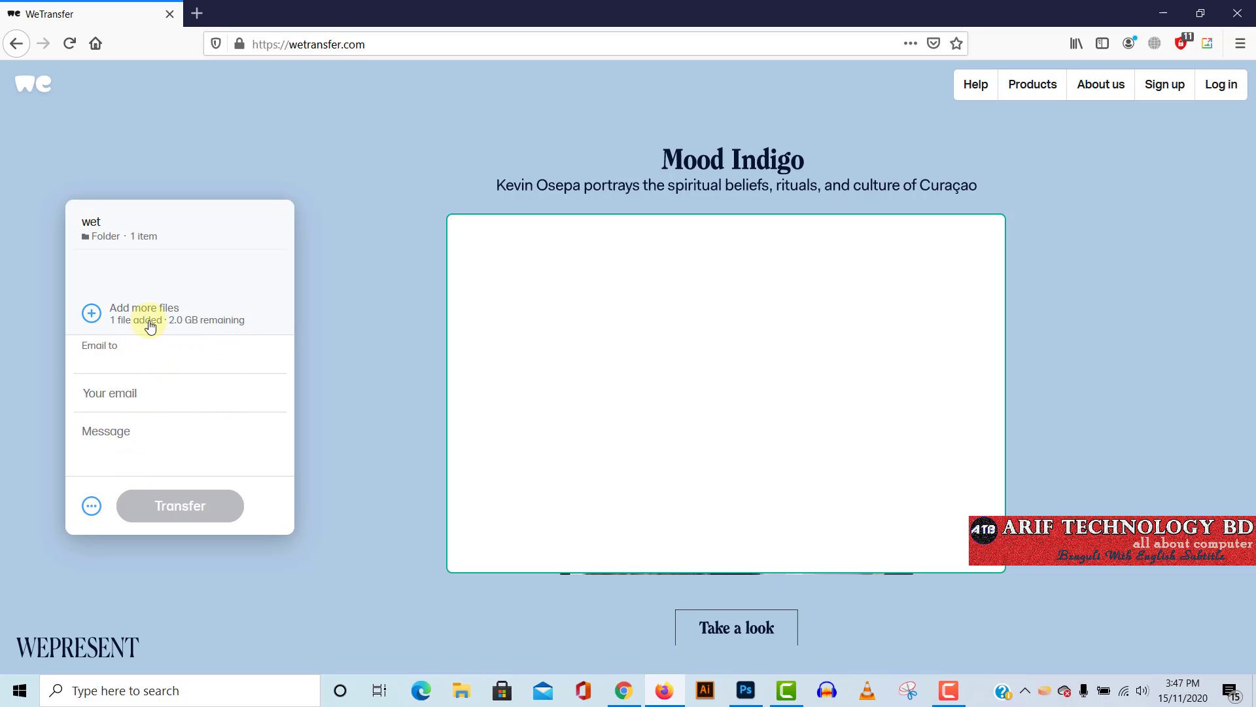
Set the transfer type to Get transfer link, generate the download link and copy it
left_click(91, 508)
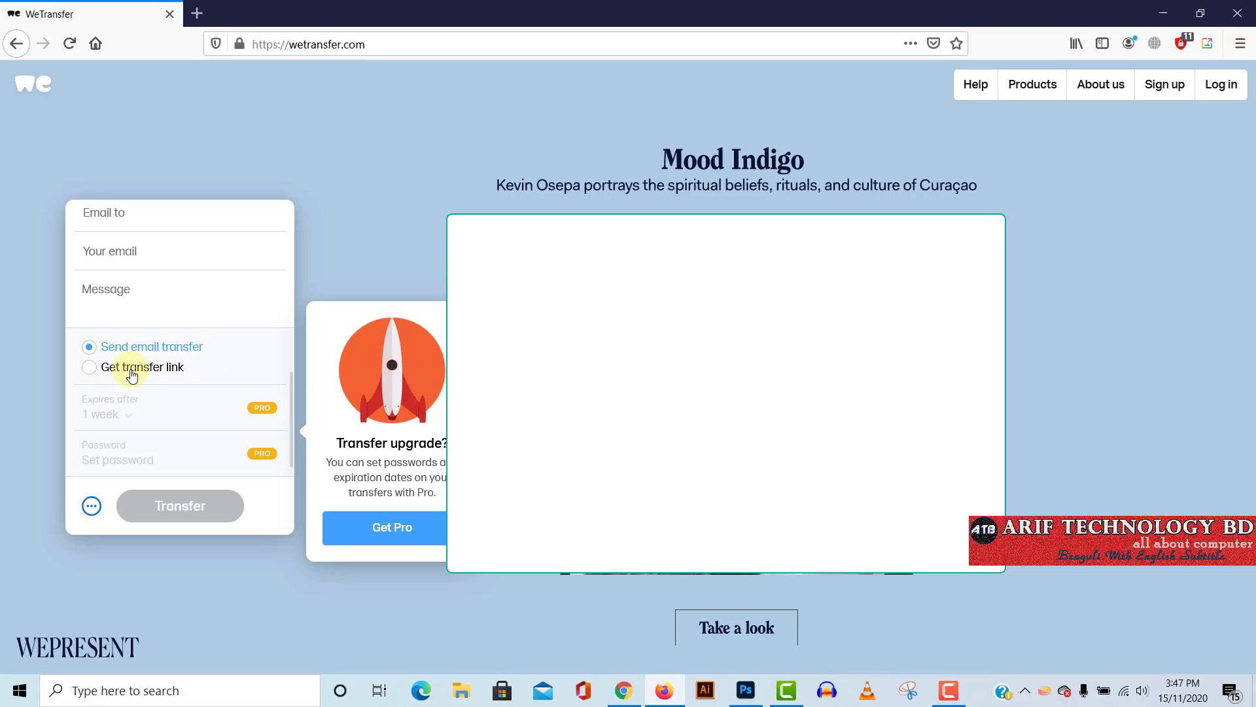
left_click(91, 373)
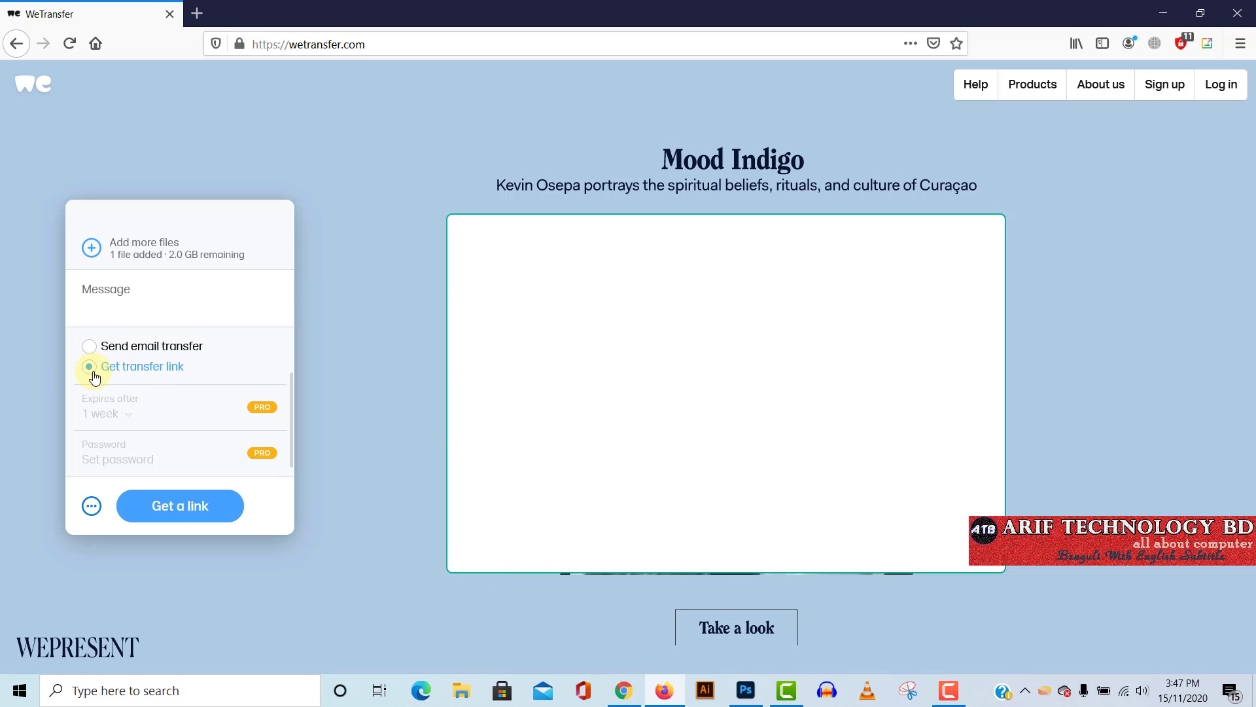
left_click(186, 507)
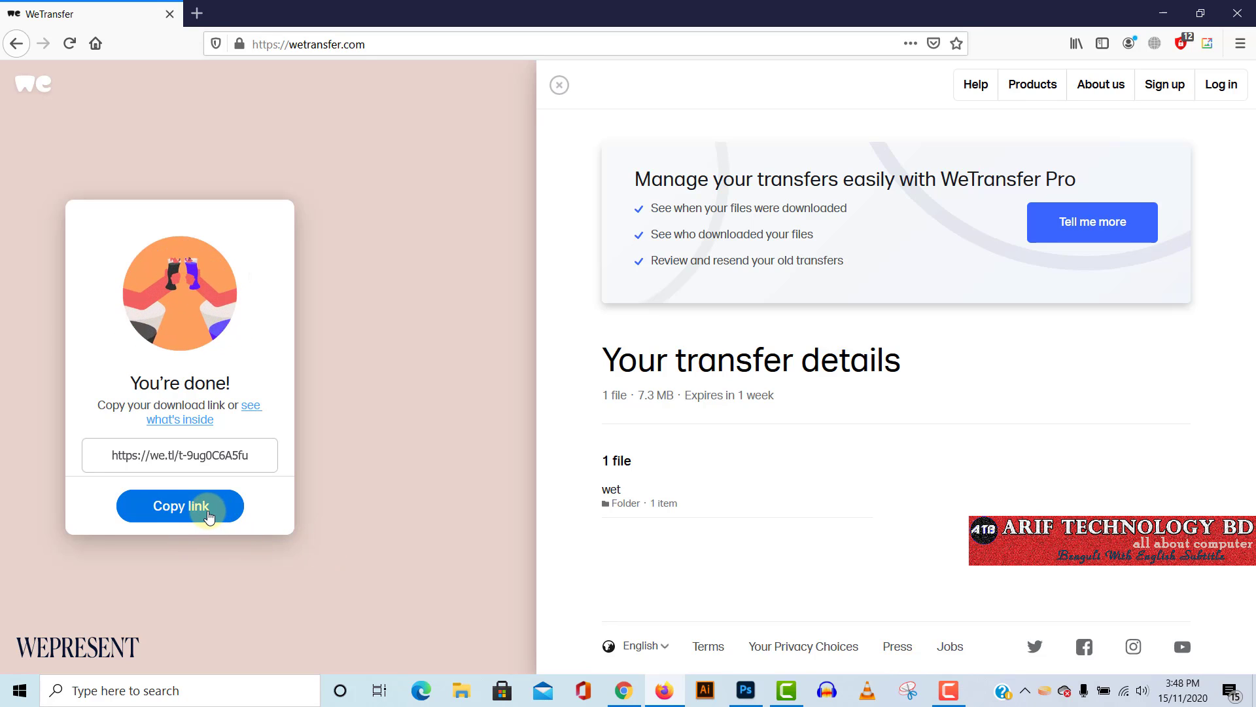
left_click(208, 514)
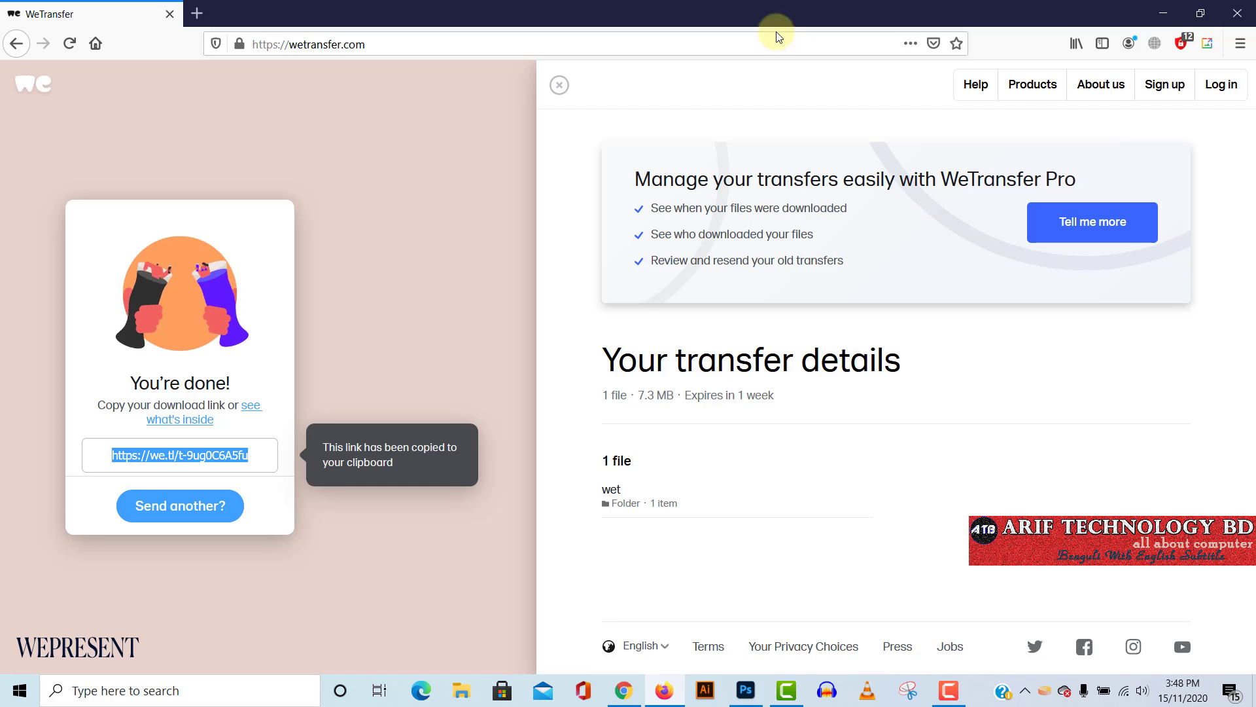
Minimize the browser, create a new text document on the desktop and open it in Notepad
left_click(1152, 13)
right_click(286, 351)
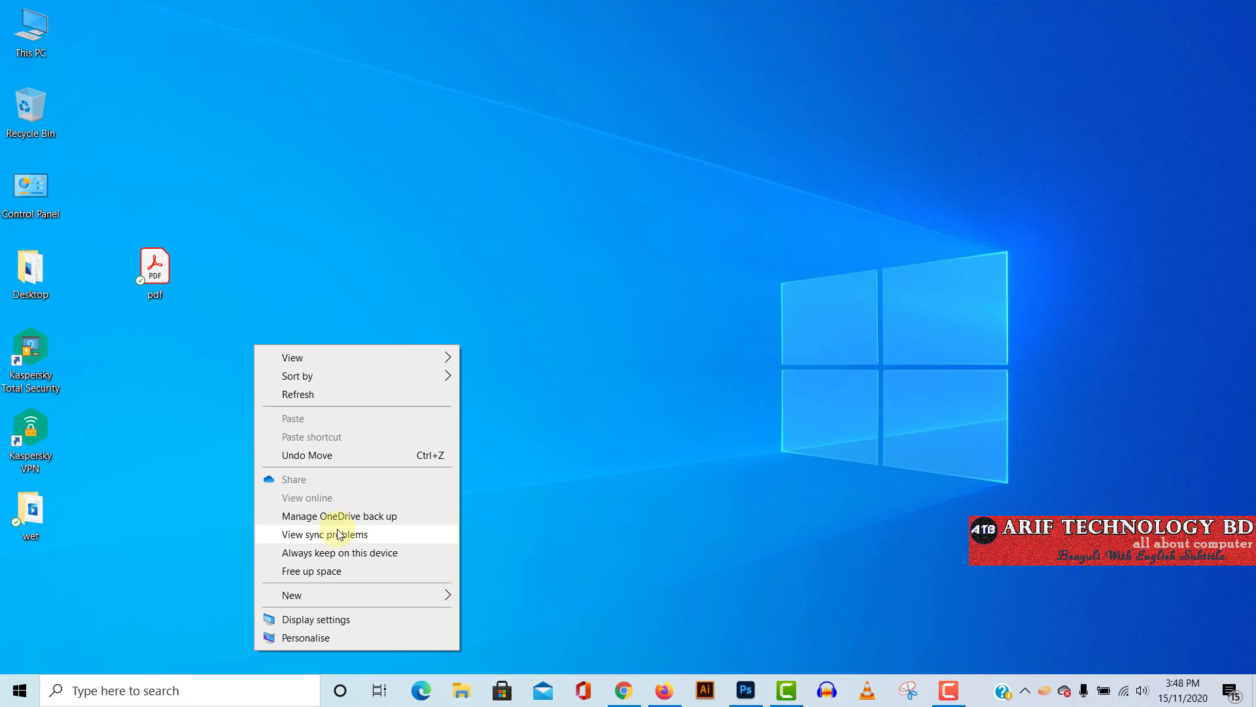
mouse_move(393, 595)
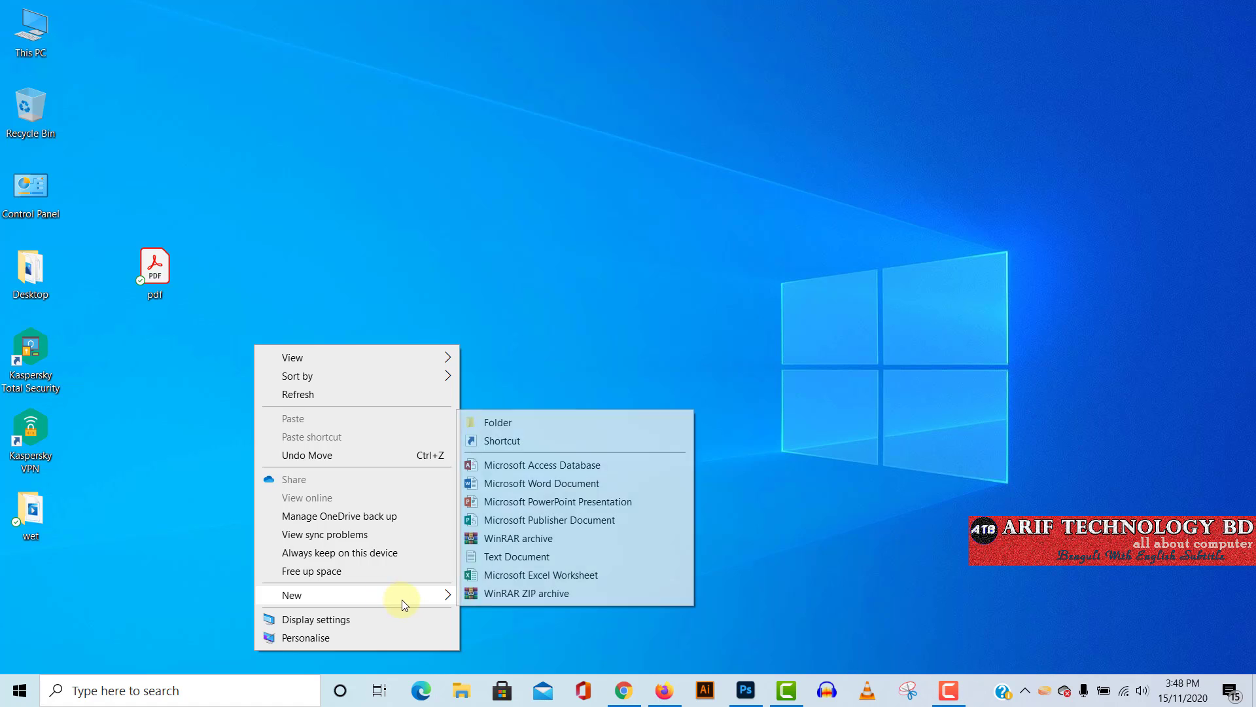
left_click(517, 556)
left_click(283, 356)
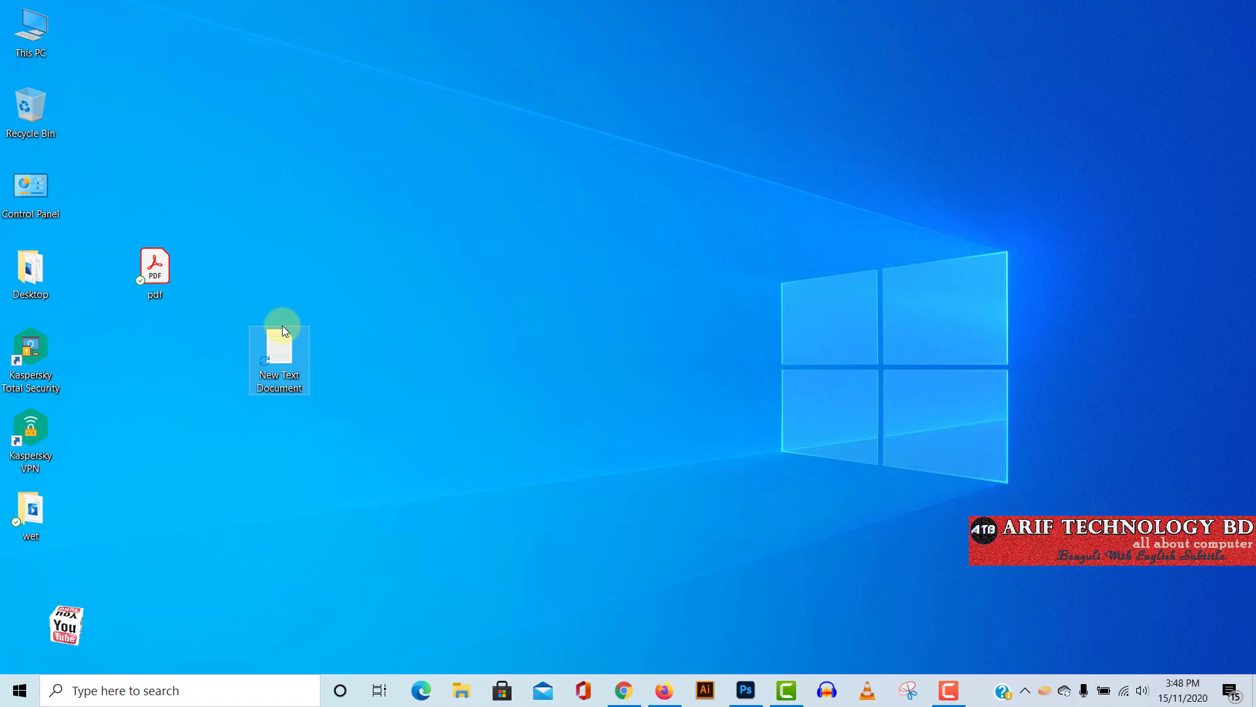
double_click(283, 356)
Paste the copied WeTransfer download link into the empty text document
right_click(316, 302)
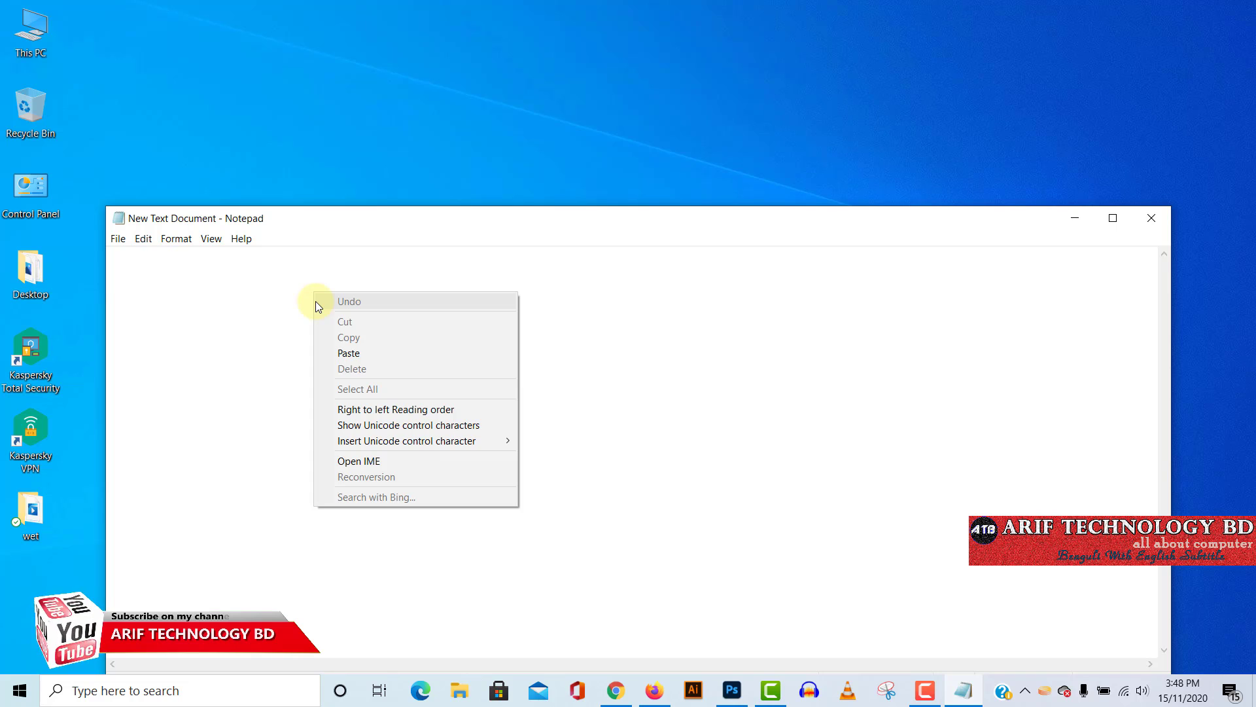
left_click(218, 308)
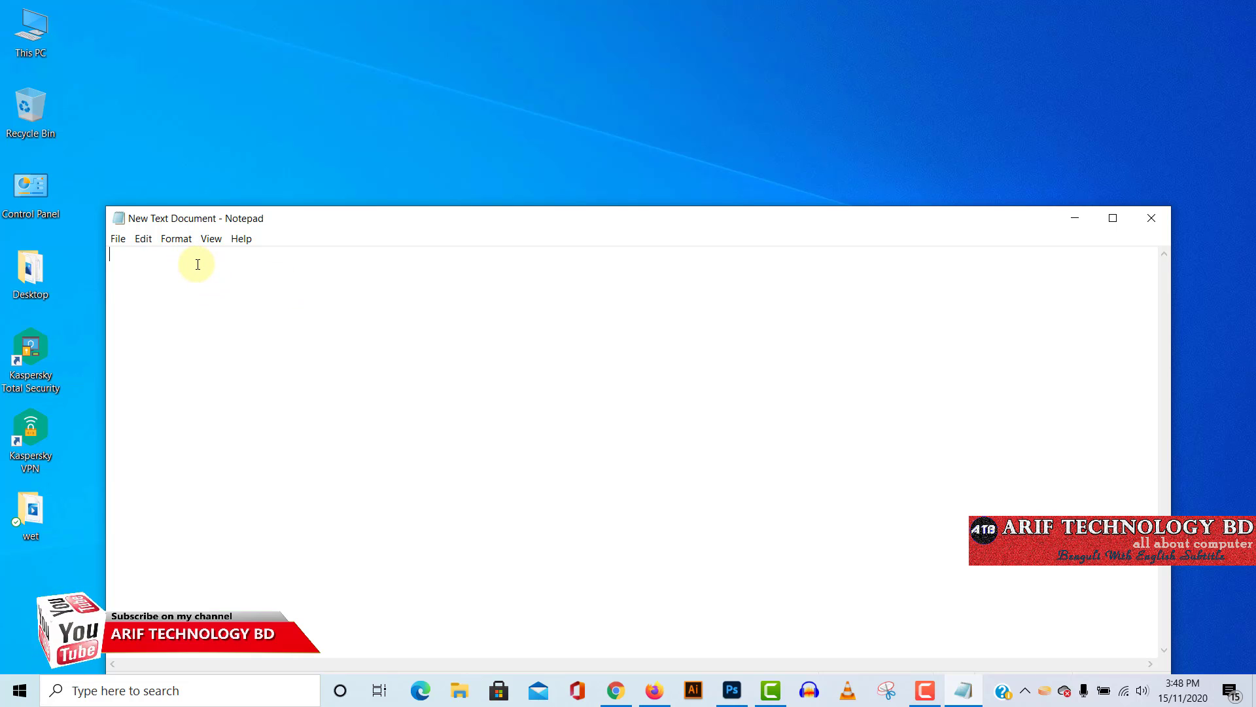
key("ctrl+v")
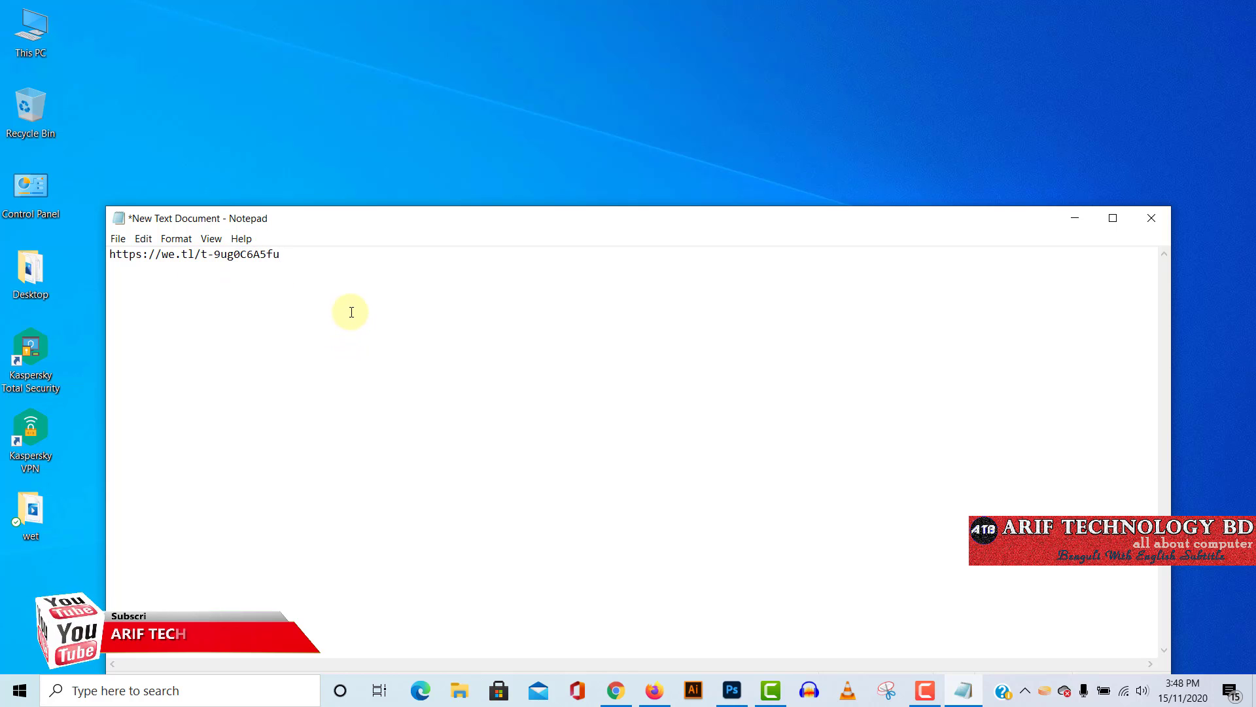
left_click(335, 109)
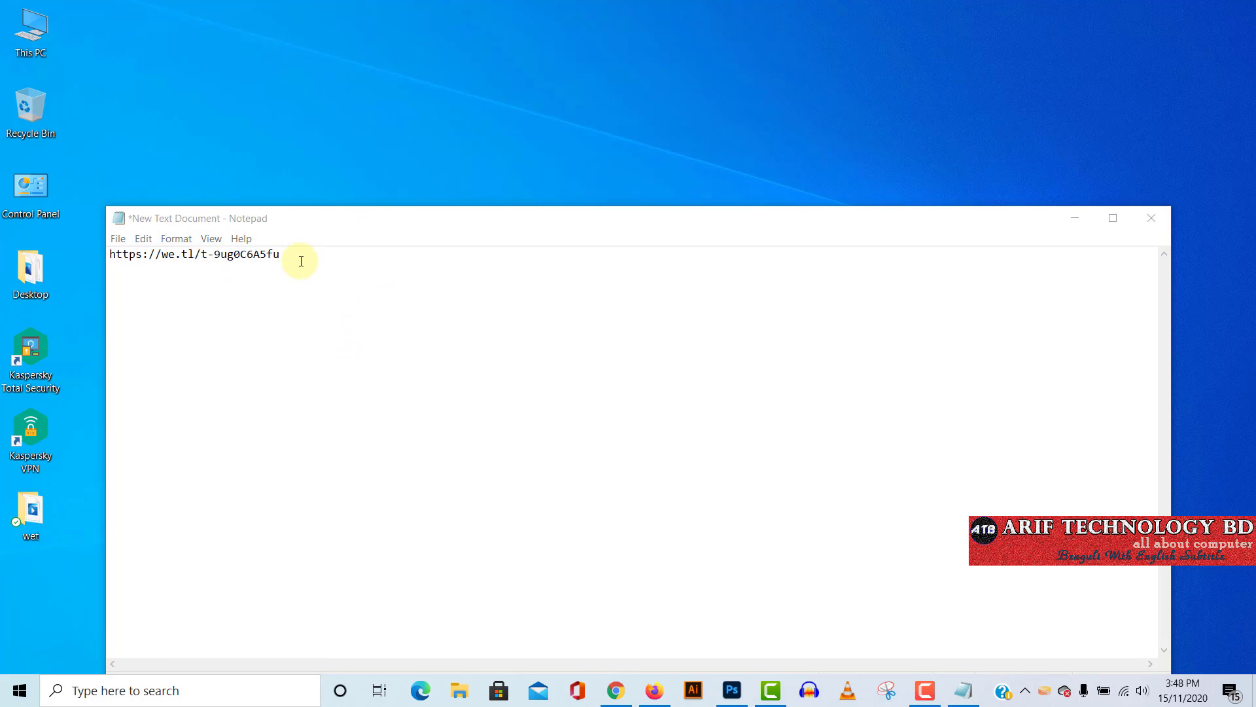
Copy the download link from the text document, and copy it again from the WeTransfer page in Firefox
left_click_drag(292, 269, 104, 252)
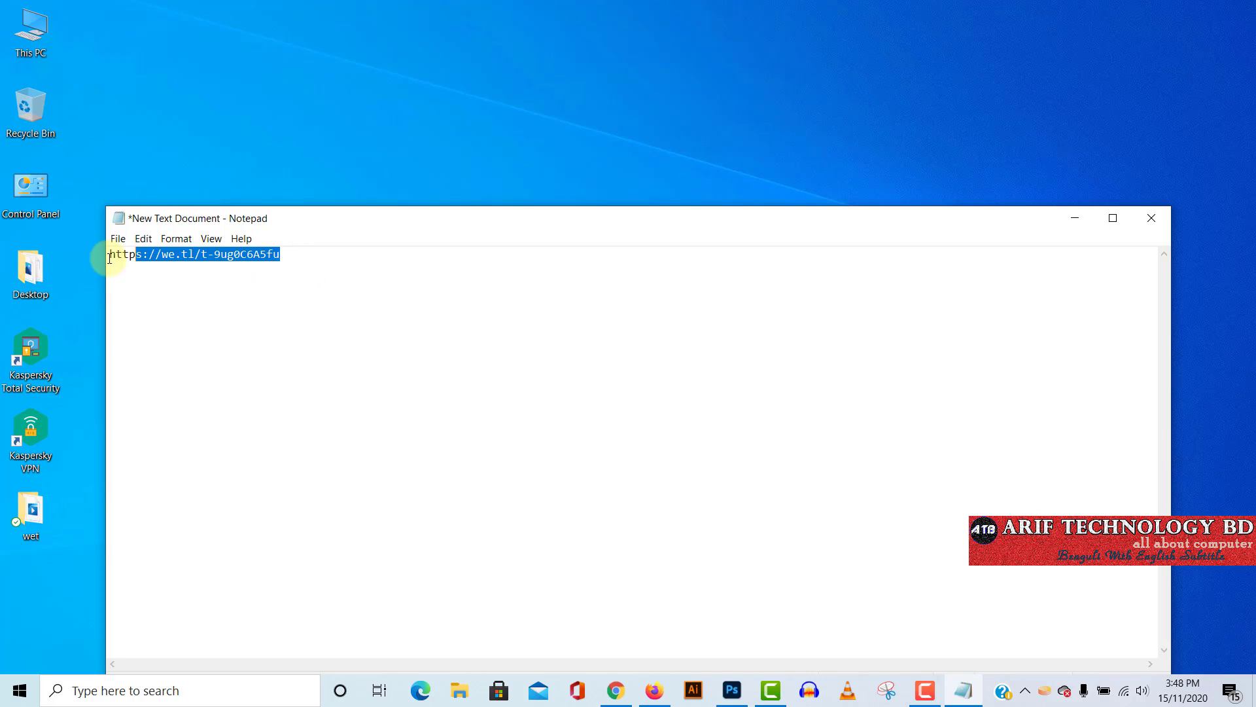
right_click(172, 254)
left_click(205, 297)
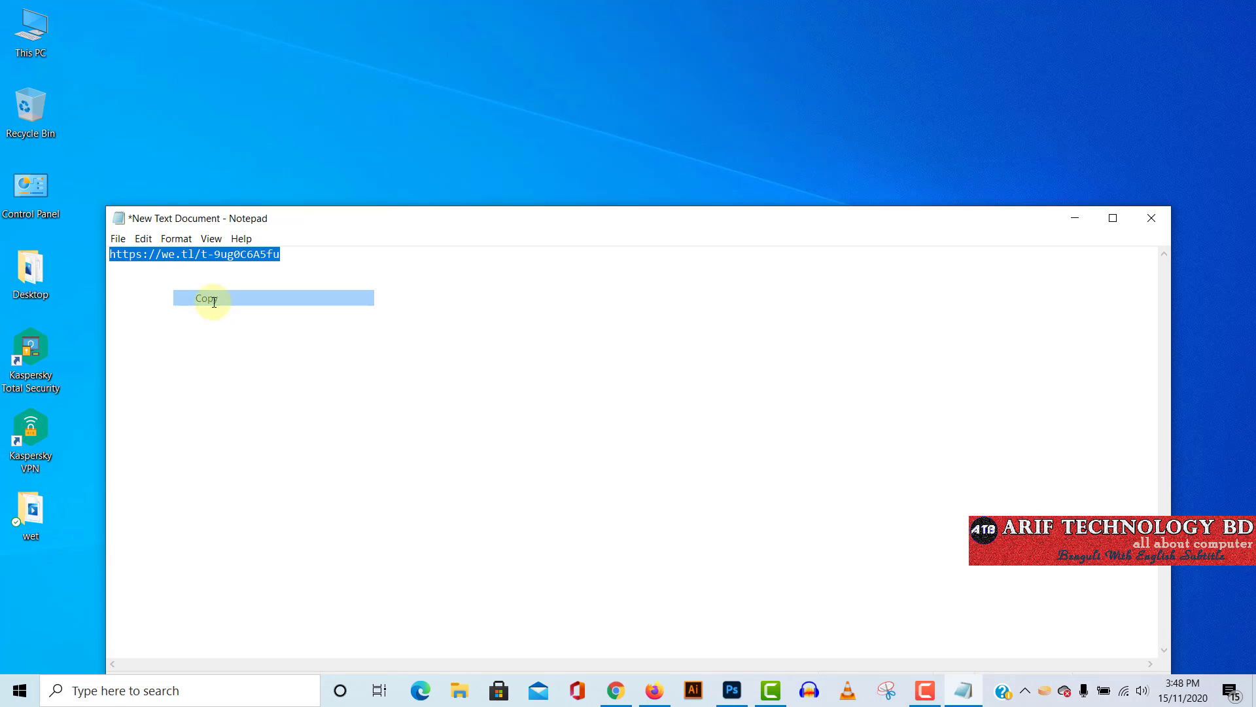
left_click(661, 702)
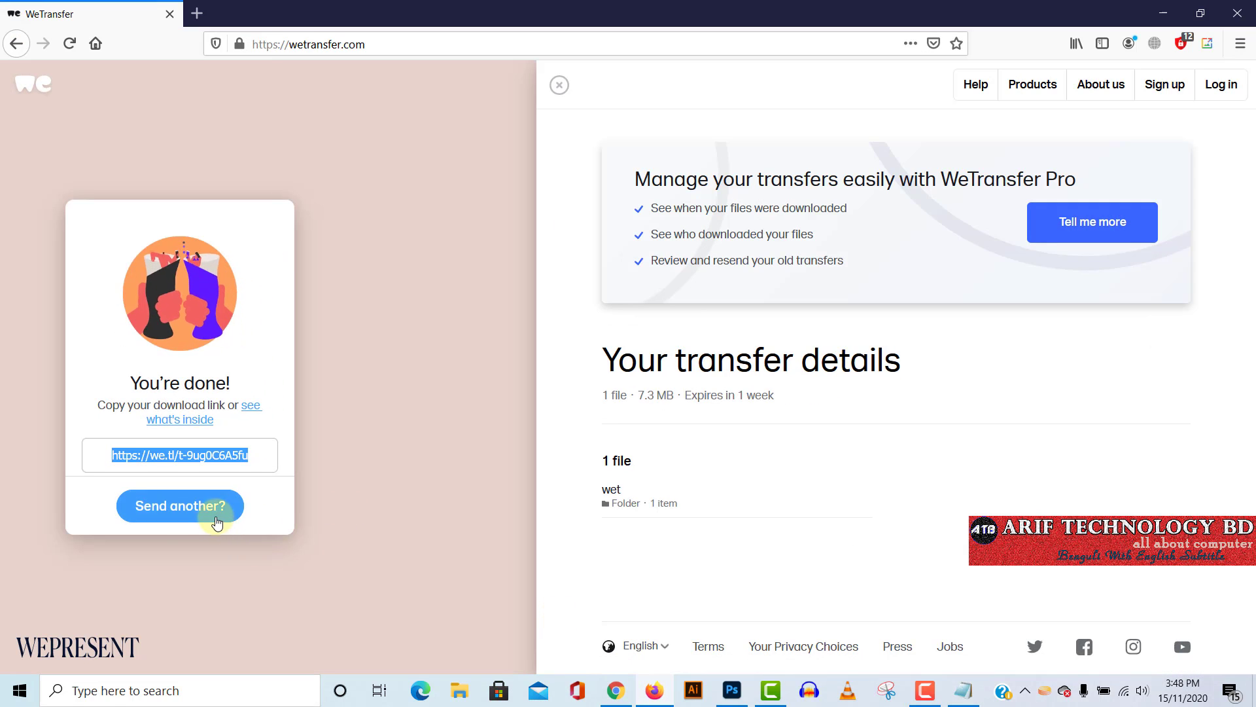
left_click(256, 454)
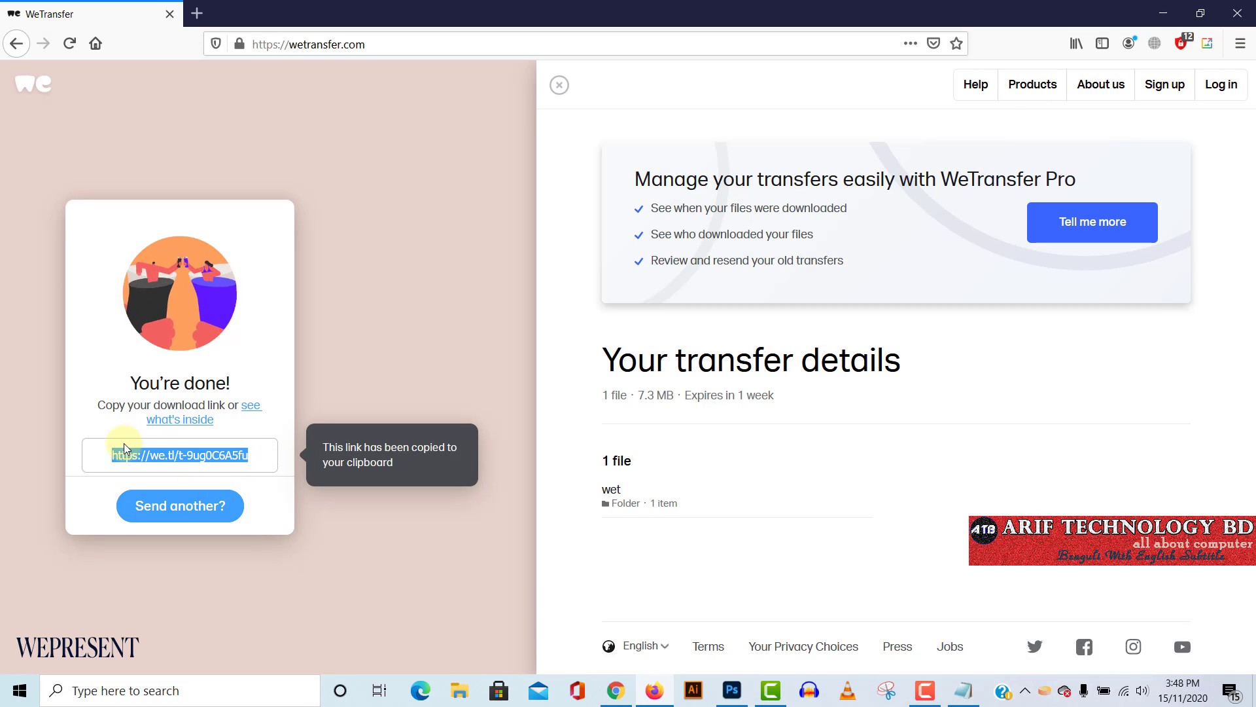
Switch to Chrome and open the copied WeTransfer download link in a new tab
left_click(616, 690)
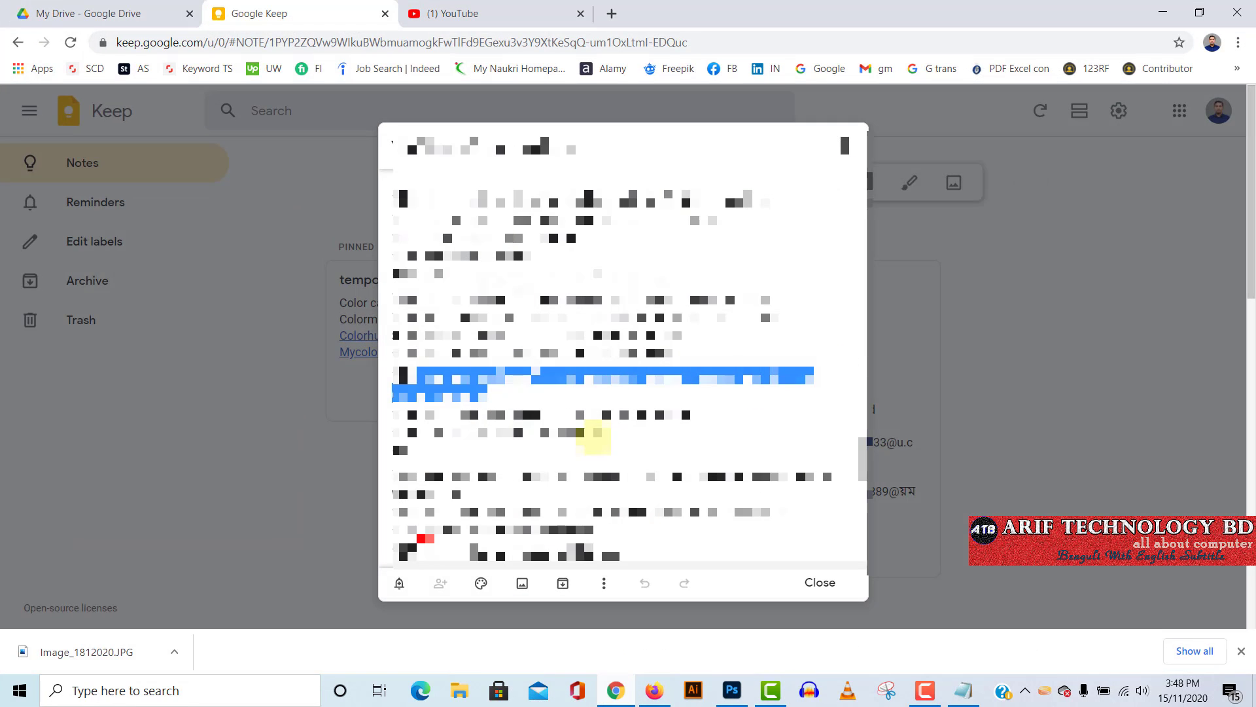
left_click(611, 13)
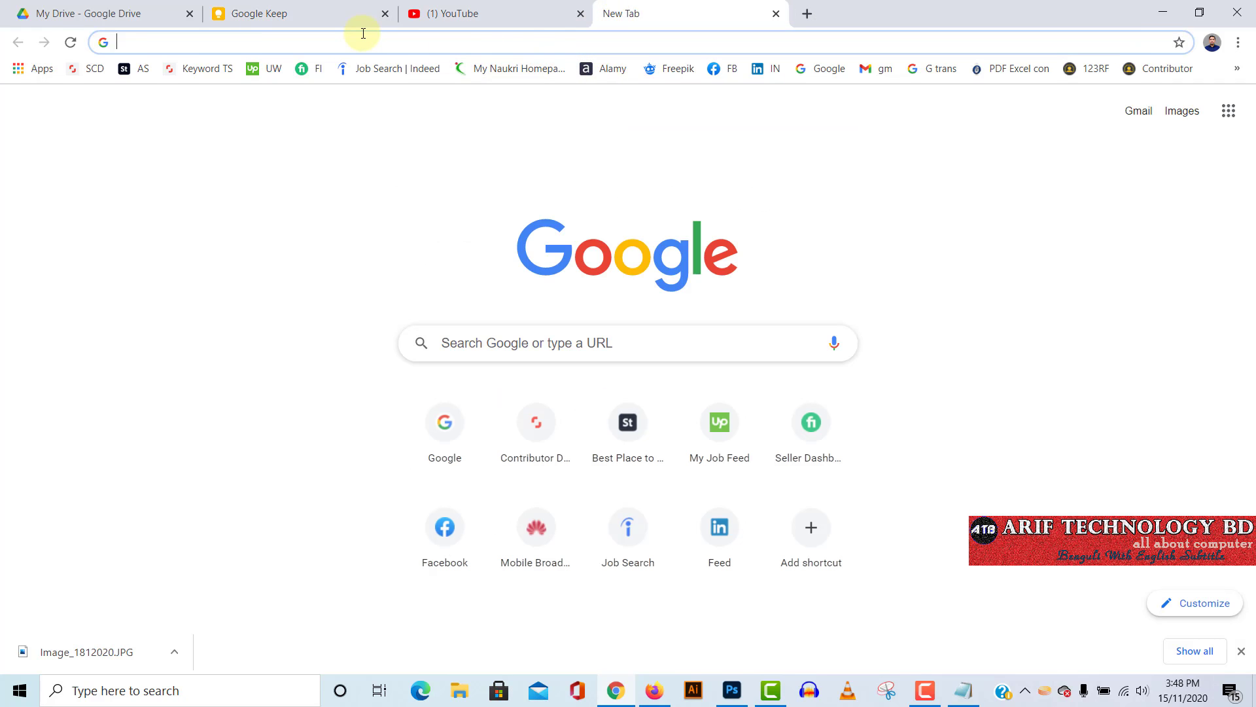
key("ctrl+v")
key("Return")
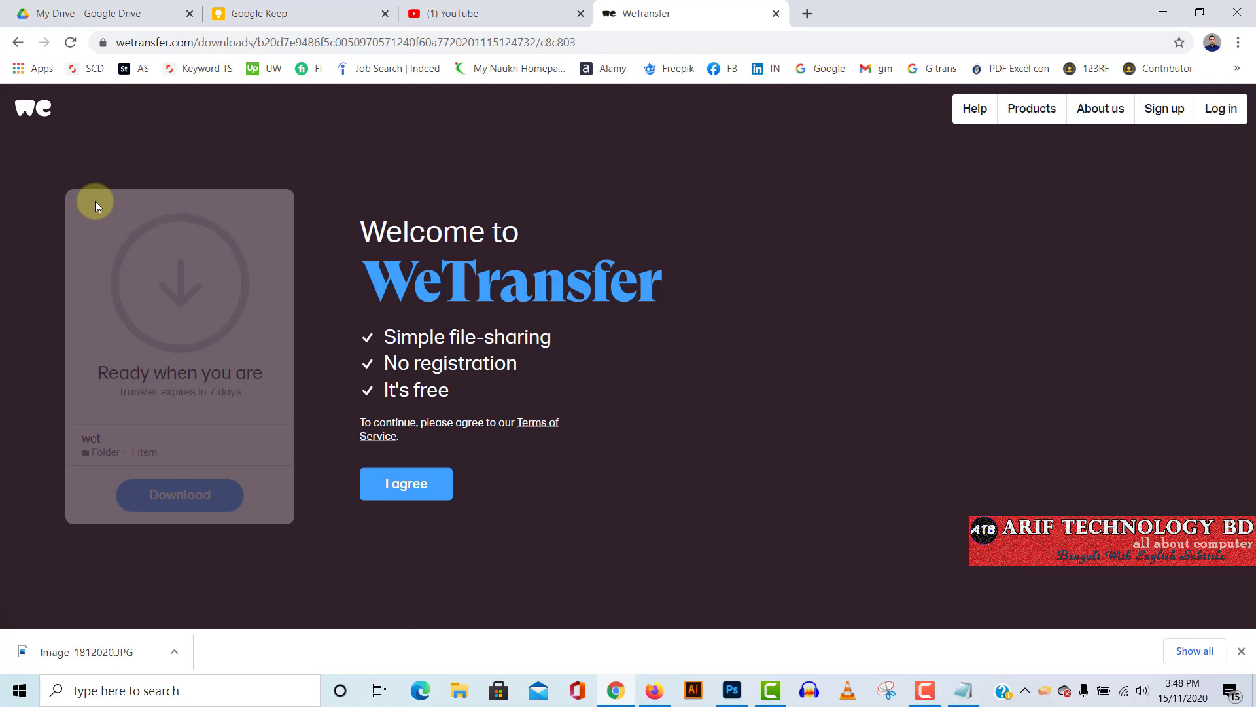
Agree to the WeTransfer terms of service, decline the advertising cookies and download the shared wet folder
left_click(418, 489)
left_click(406, 497)
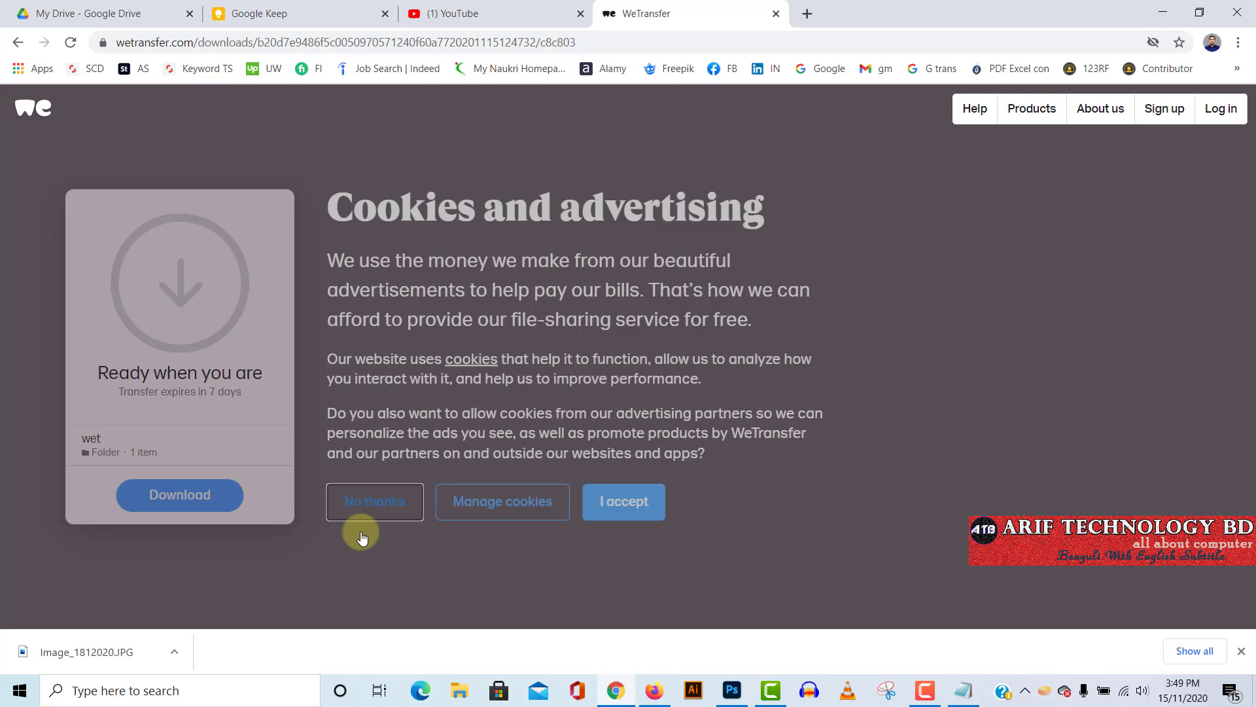
left_click(155, 489)
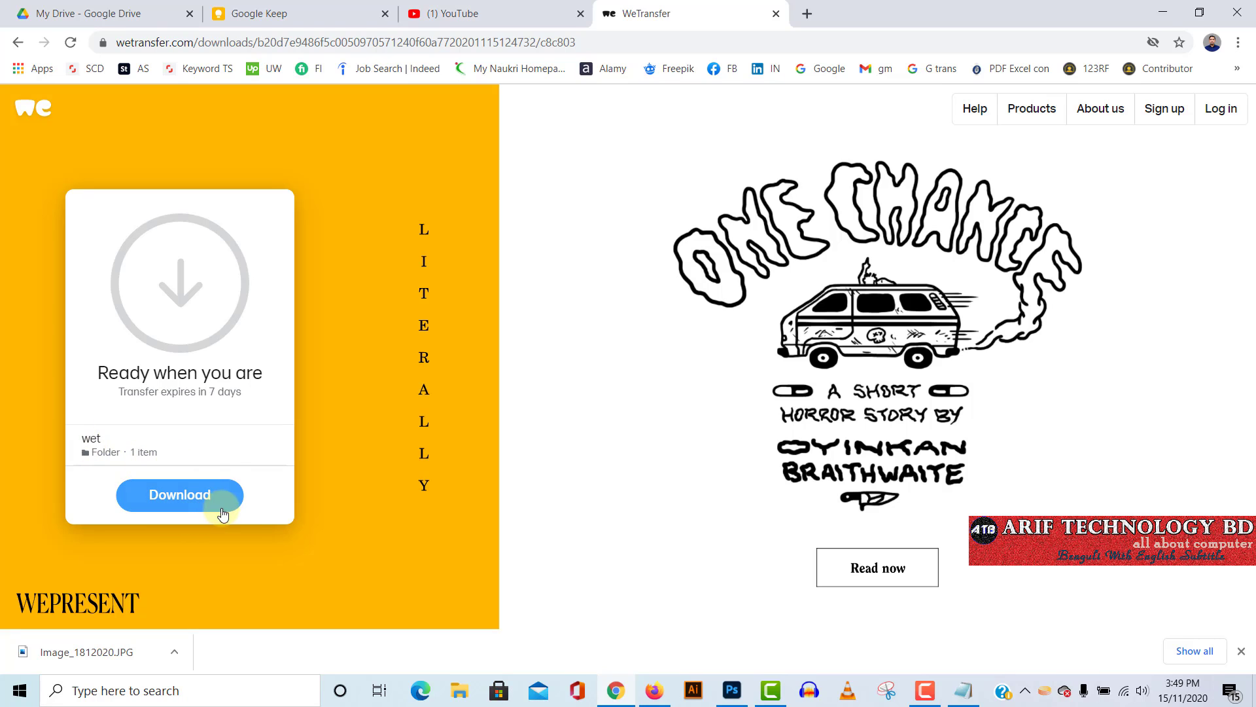
left_click(188, 501)
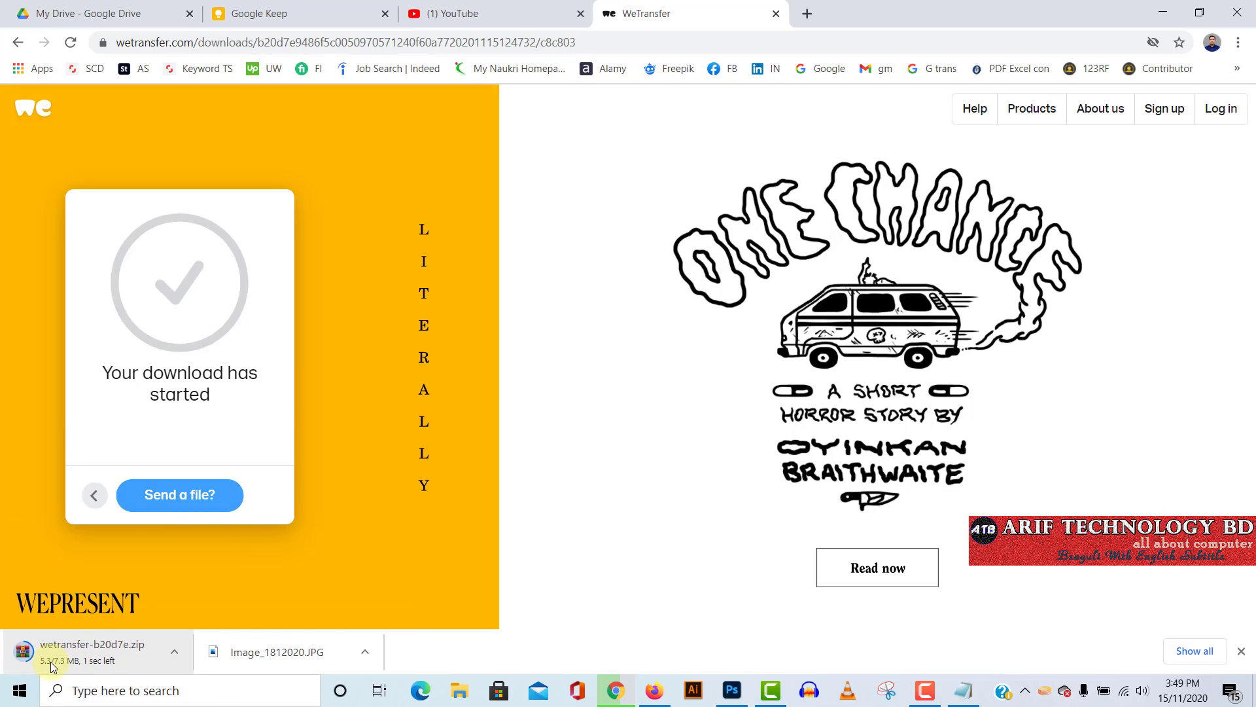
Show the downloaded wetransfer-b20d7e.zip in its folder and extract it to a wetransfer-b20d7e subfolder
left_click(176, 653)
left_click(224, 597)
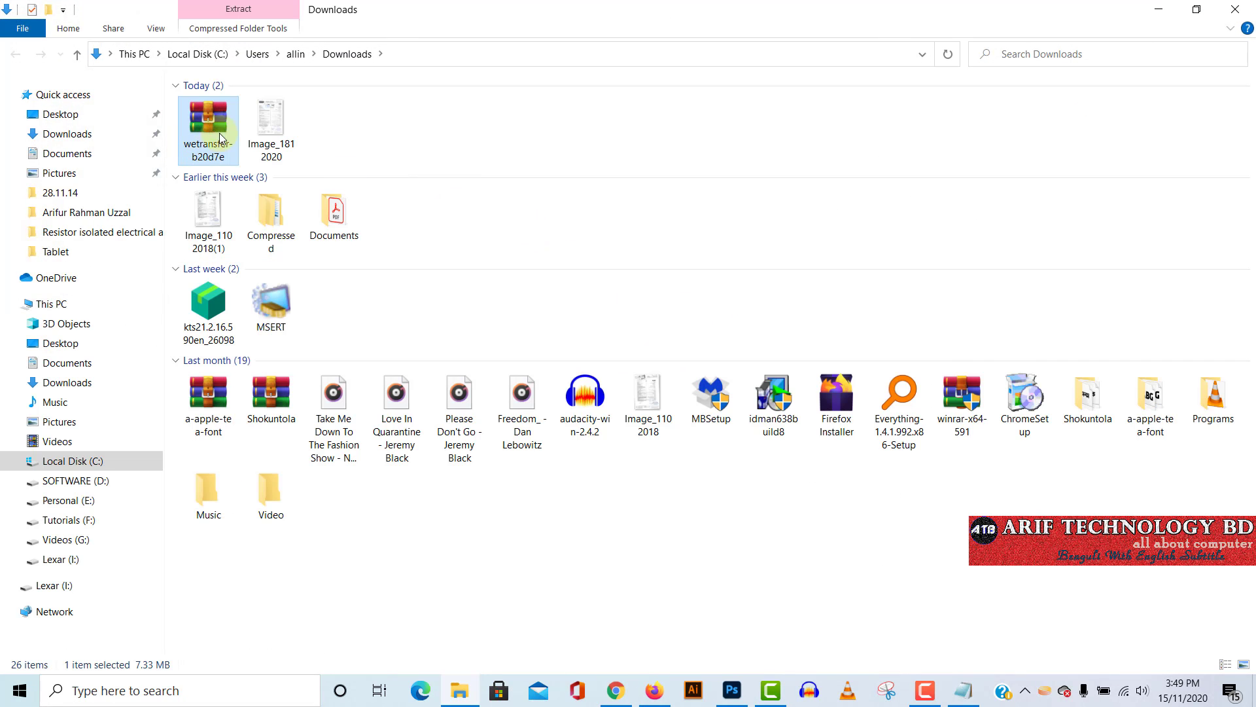
right_click(206, 125)
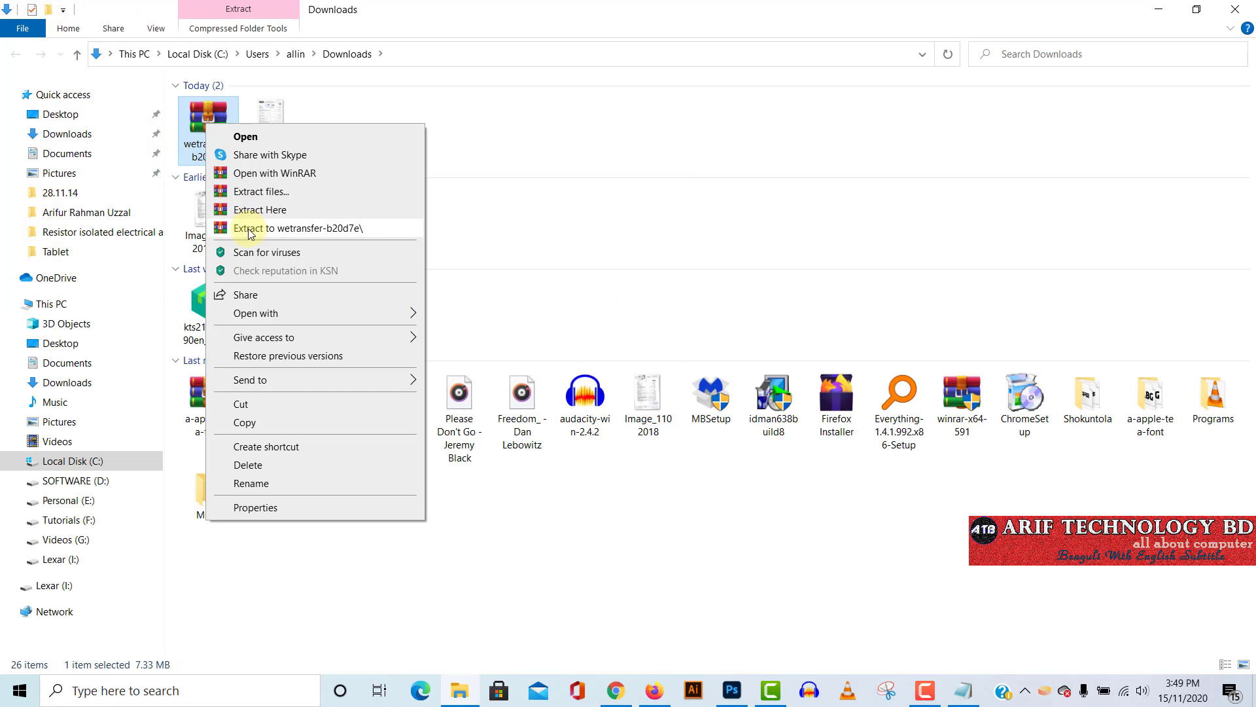
left_click(255, 224)
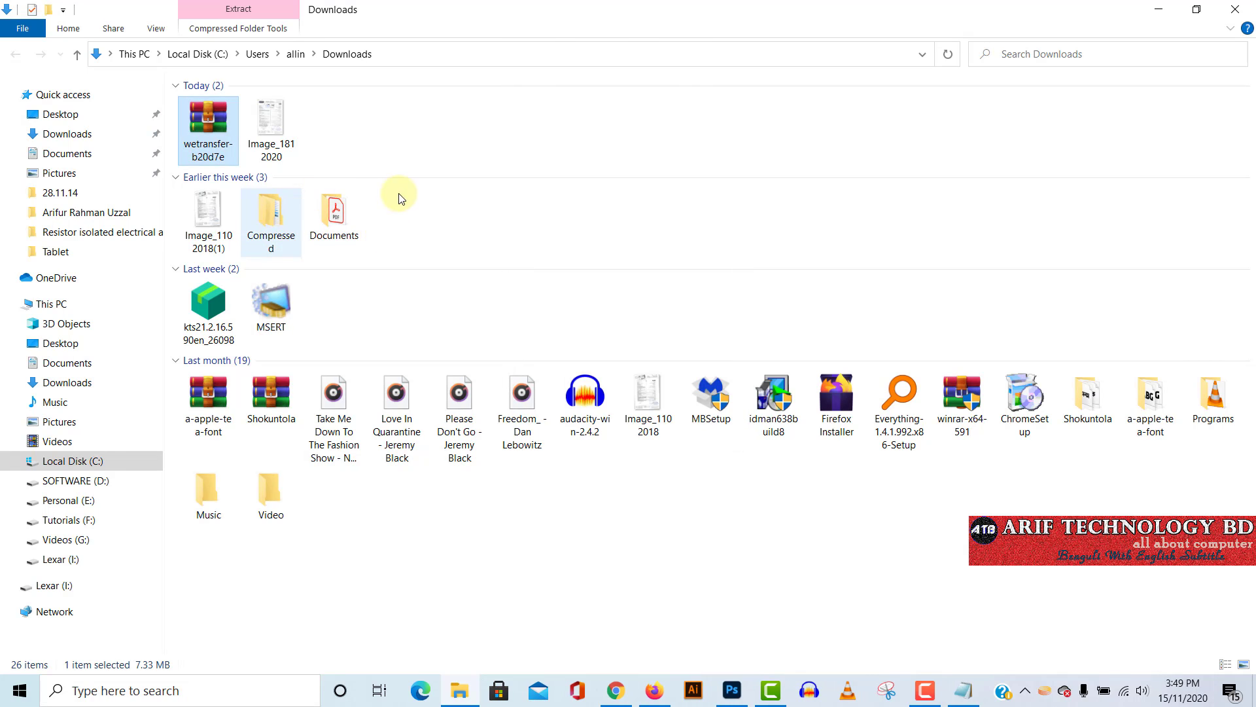
Open the extracted wetransfer-b20d7e folder and its wet subfolder to check the contents, and close the File Explorer window
left_click(335, 130)
double_click(335, 130)
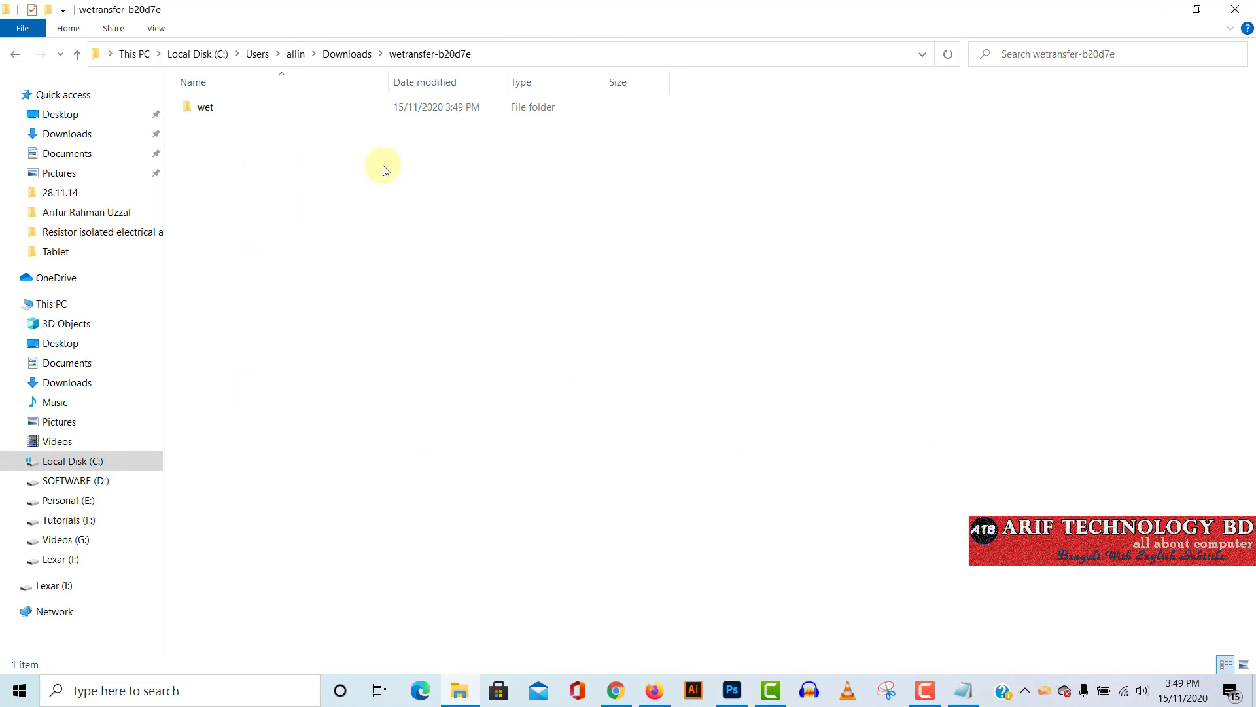
double_click(226, 112)
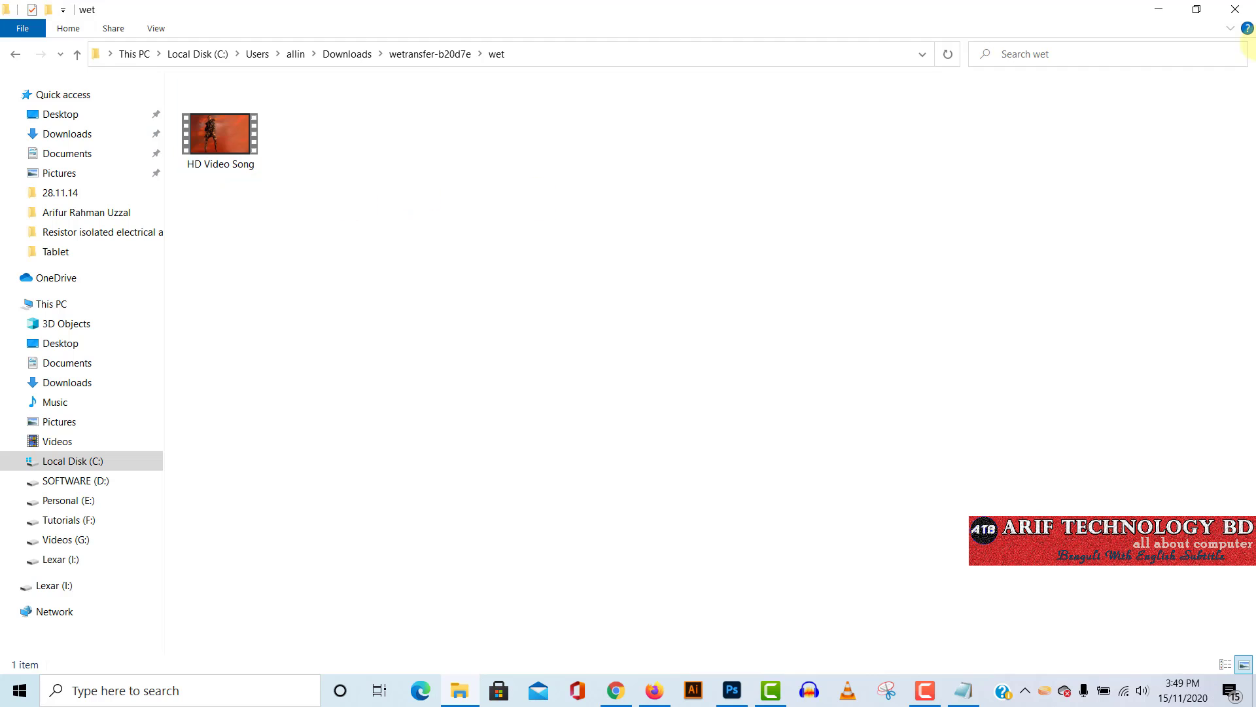
left_click(1236, 9)
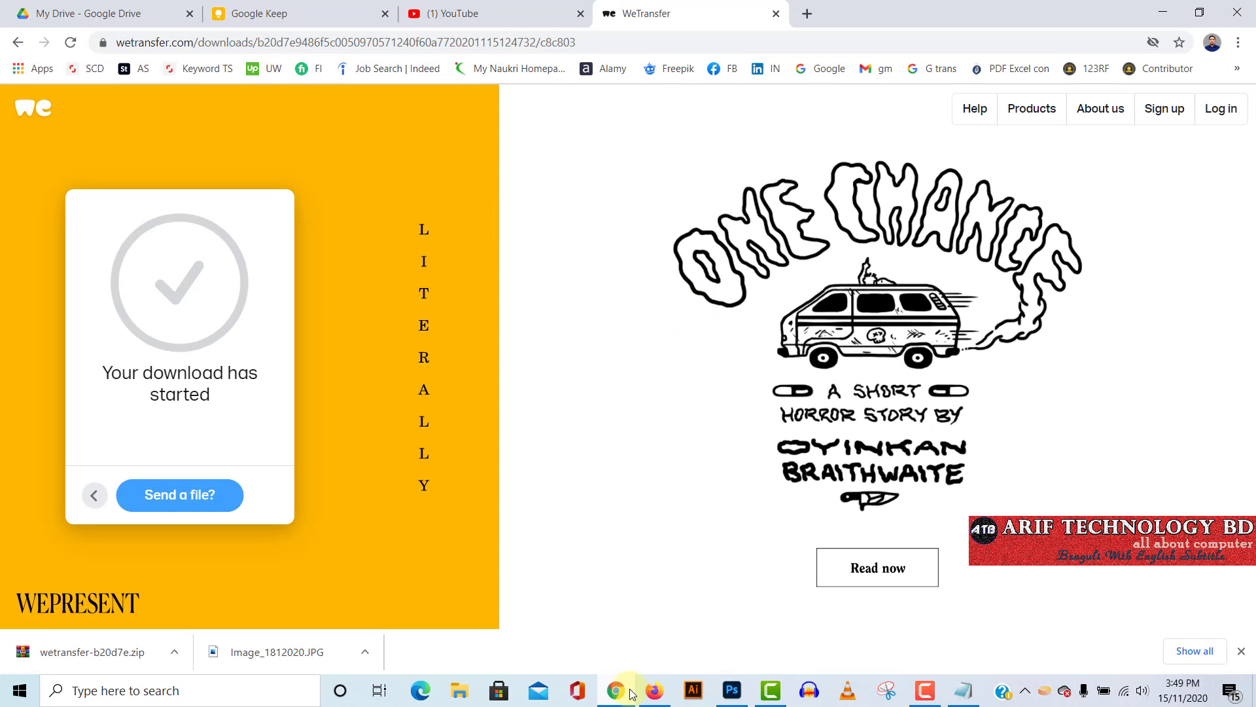
Switch to Firefox and close the transfer details on the WeTransfer page
left_click(653, 691)
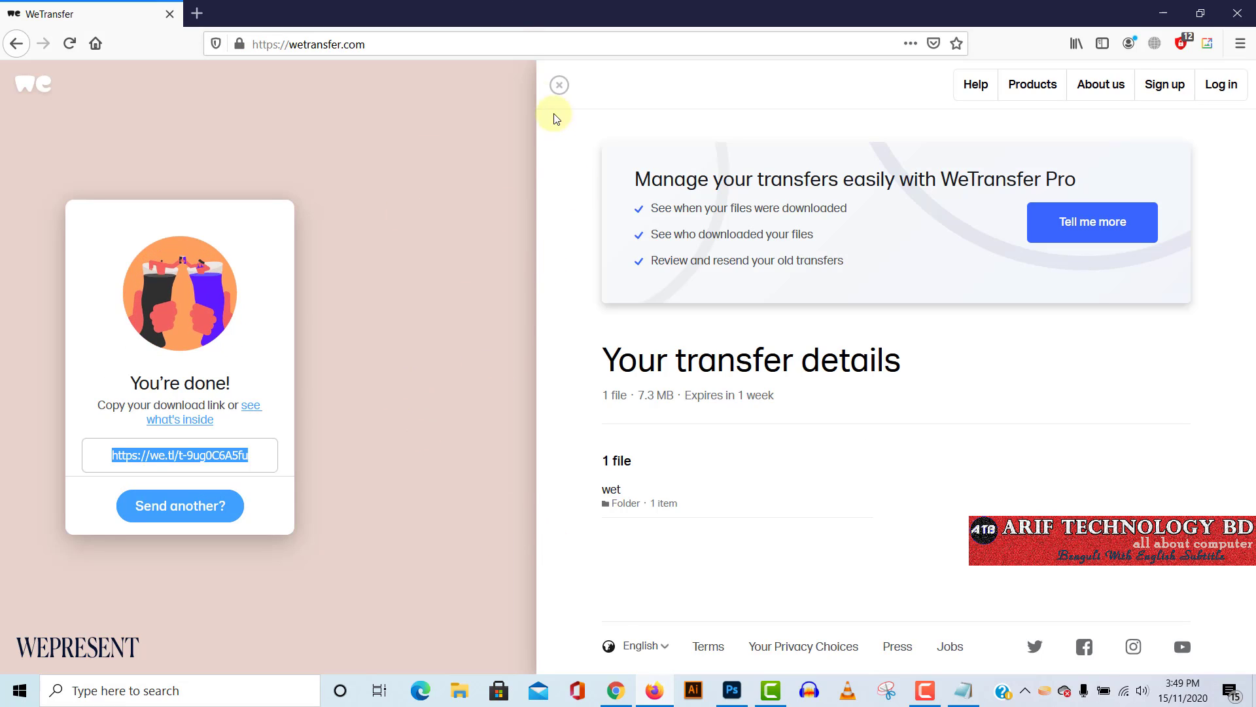
left_click(559, 85)
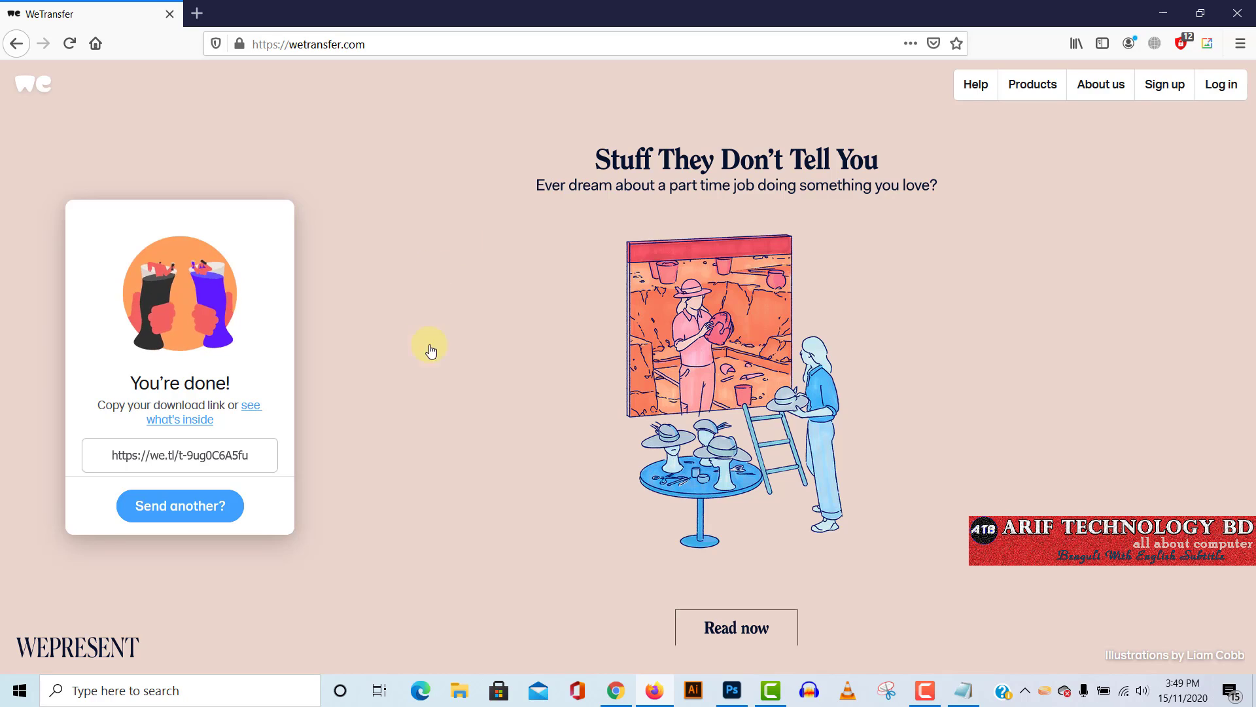